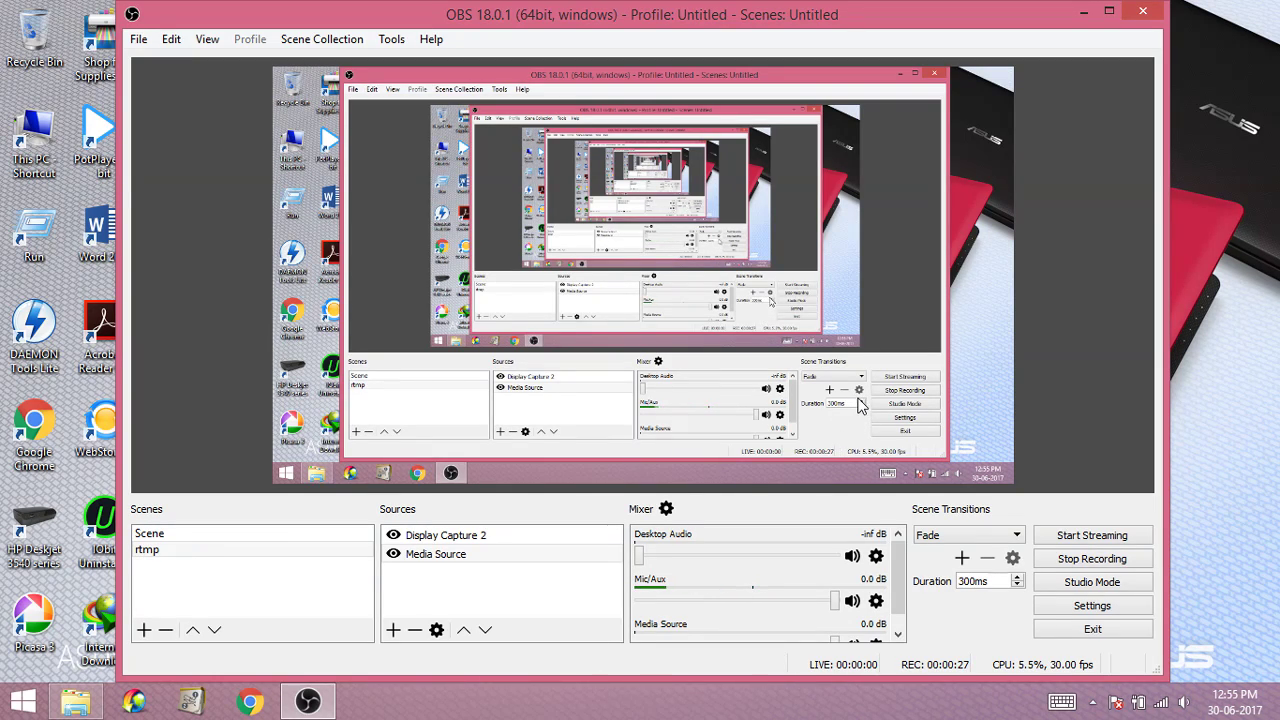
Keep the rtmp scene recording with Display Capture 2 and Media Source past 30 seconds.
{"action": "mouse_move", "coordinate": [1165, 707]}
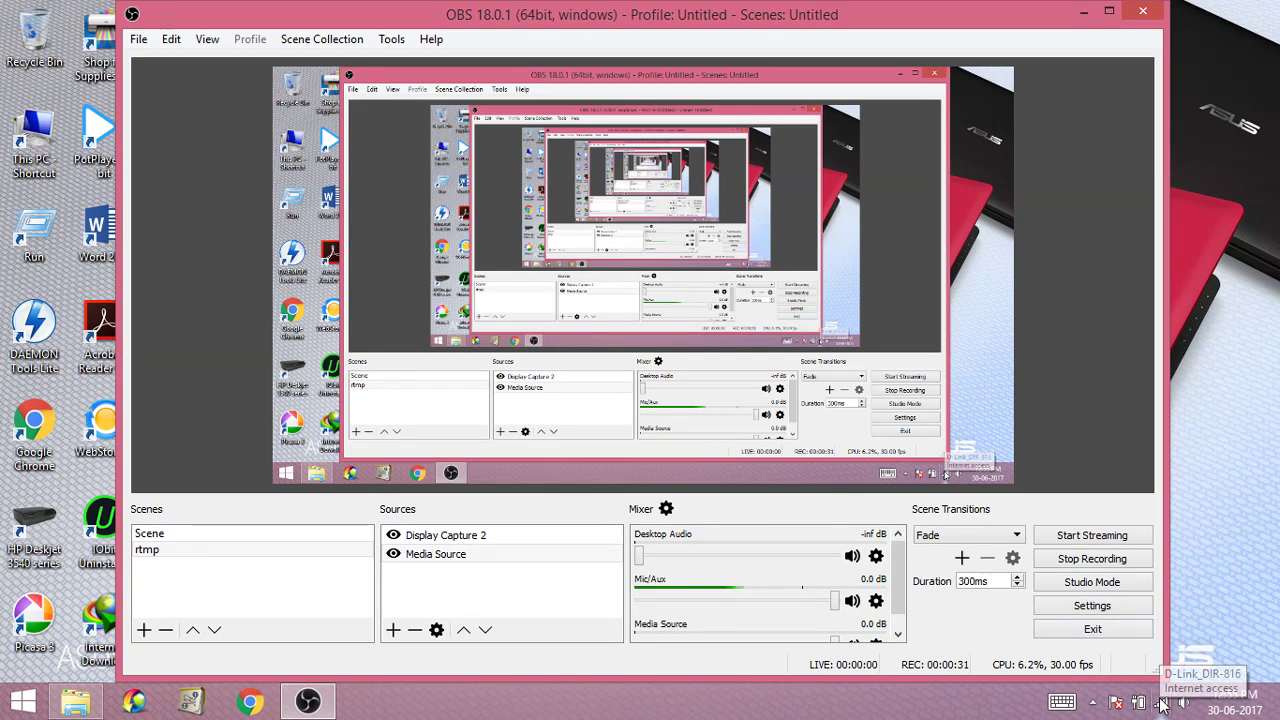
Look up the Wi-Fi connection's IPv4 address, 192.168.0.12, then close the Status and Details windows.
{"action": "right_click", "coordinate": [1162, 704]}
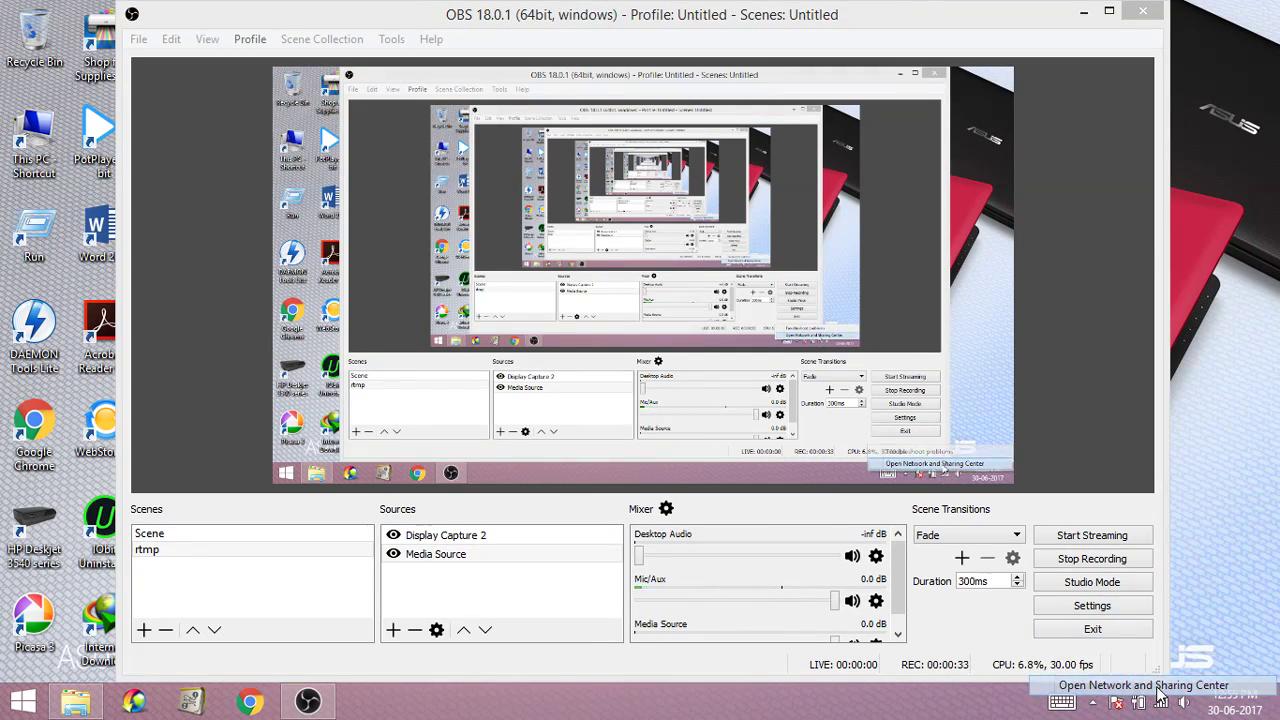
{"action": "left_click", "coordinate": [1158, 688]}
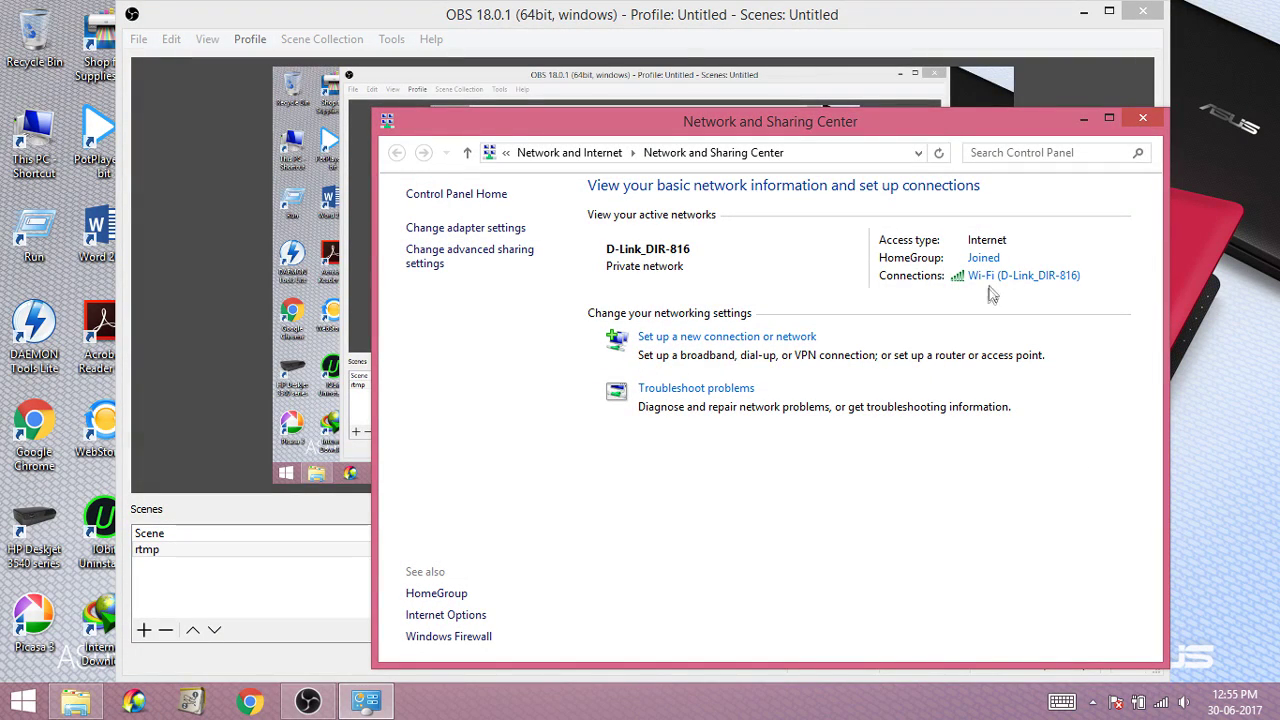
{"action": "left_click", "coordinate": [995, 284]}
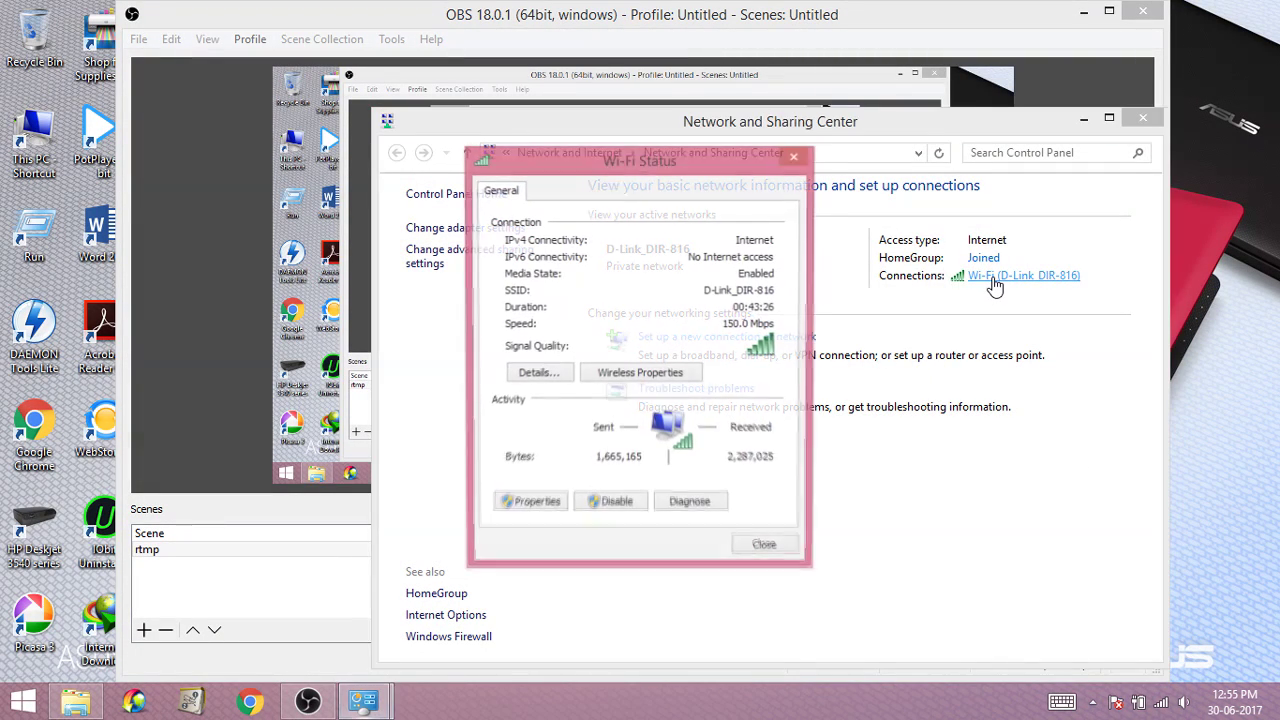
{"action": "left_click", "coordinate": [537, 374]}
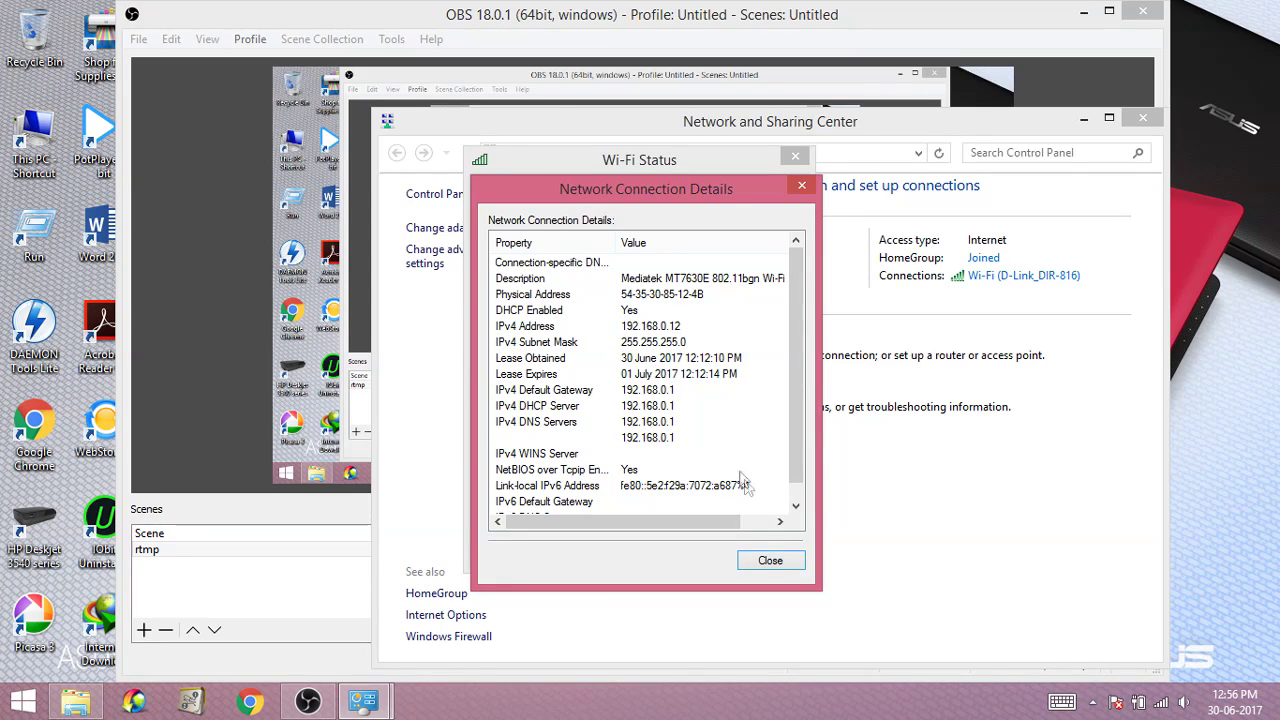
{"action": "left_click", "coordinate": [770, 563]}
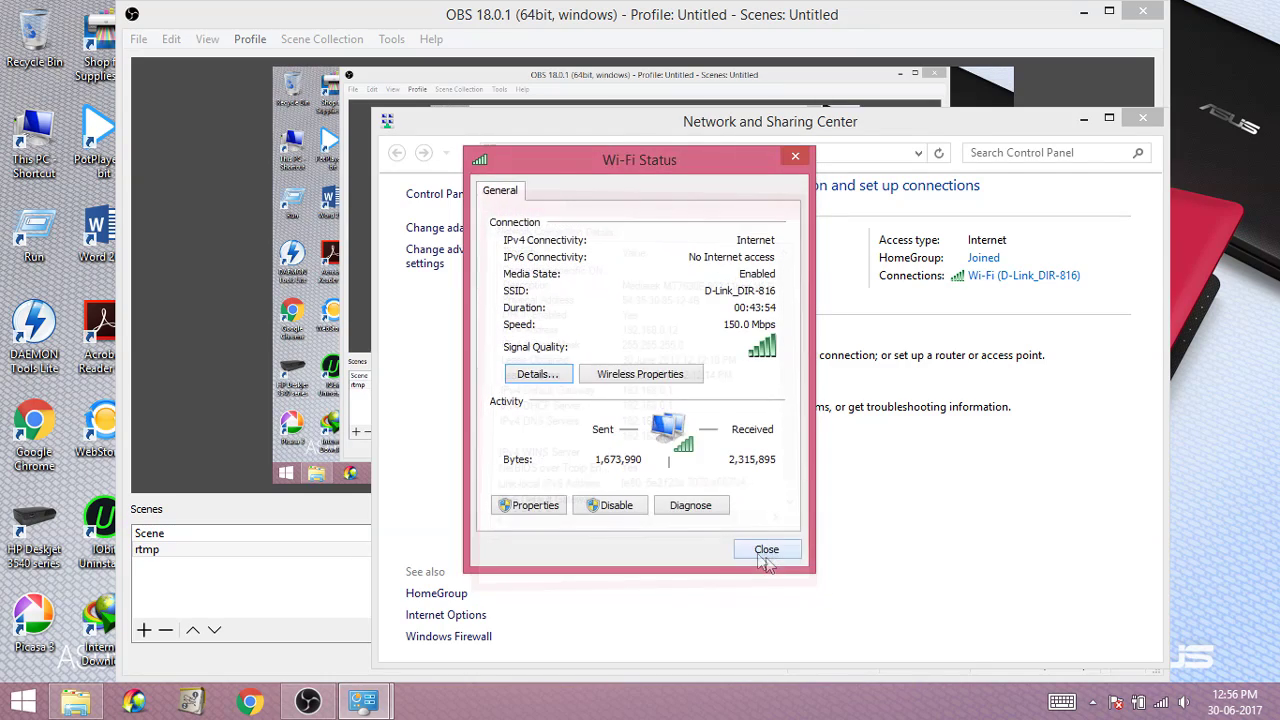
{"action": "left_click", "coordinate": [771, 556]}
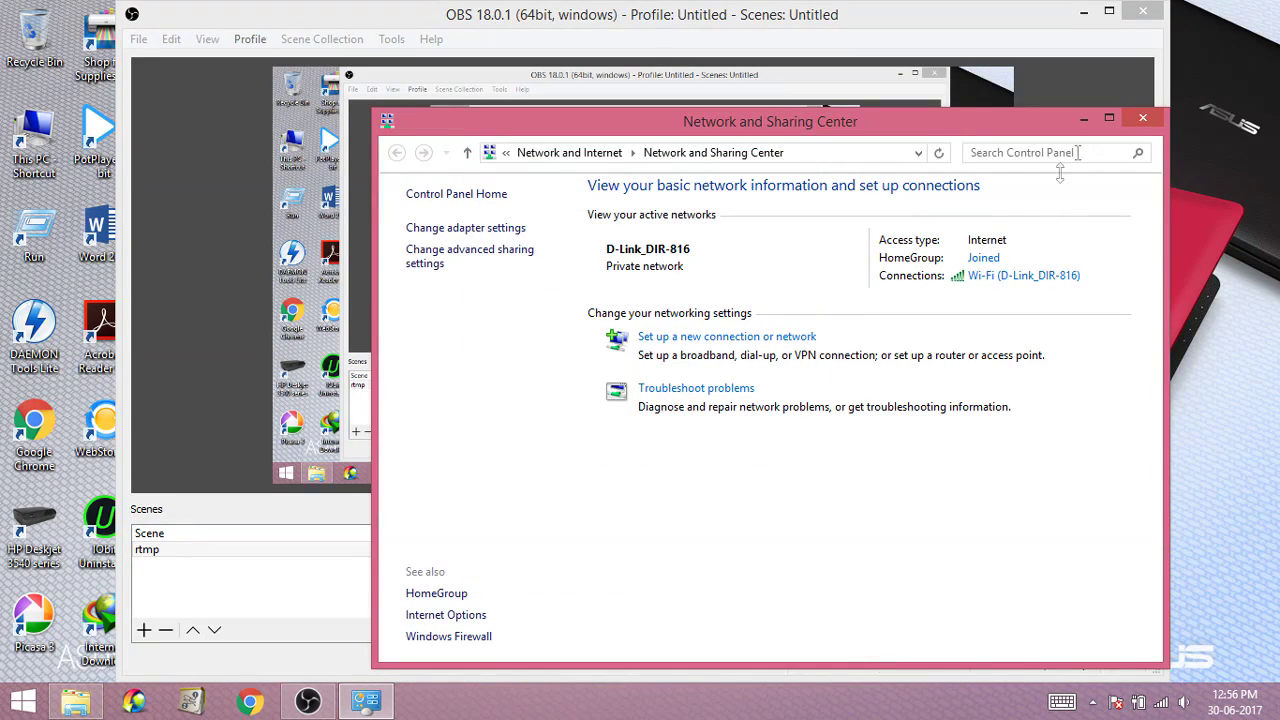
Close Network and Sharing Center and select the rtmp scene in OBS, keeping its name unchanged.
{"action": "left_click", "coordinate": [1145, 117]}
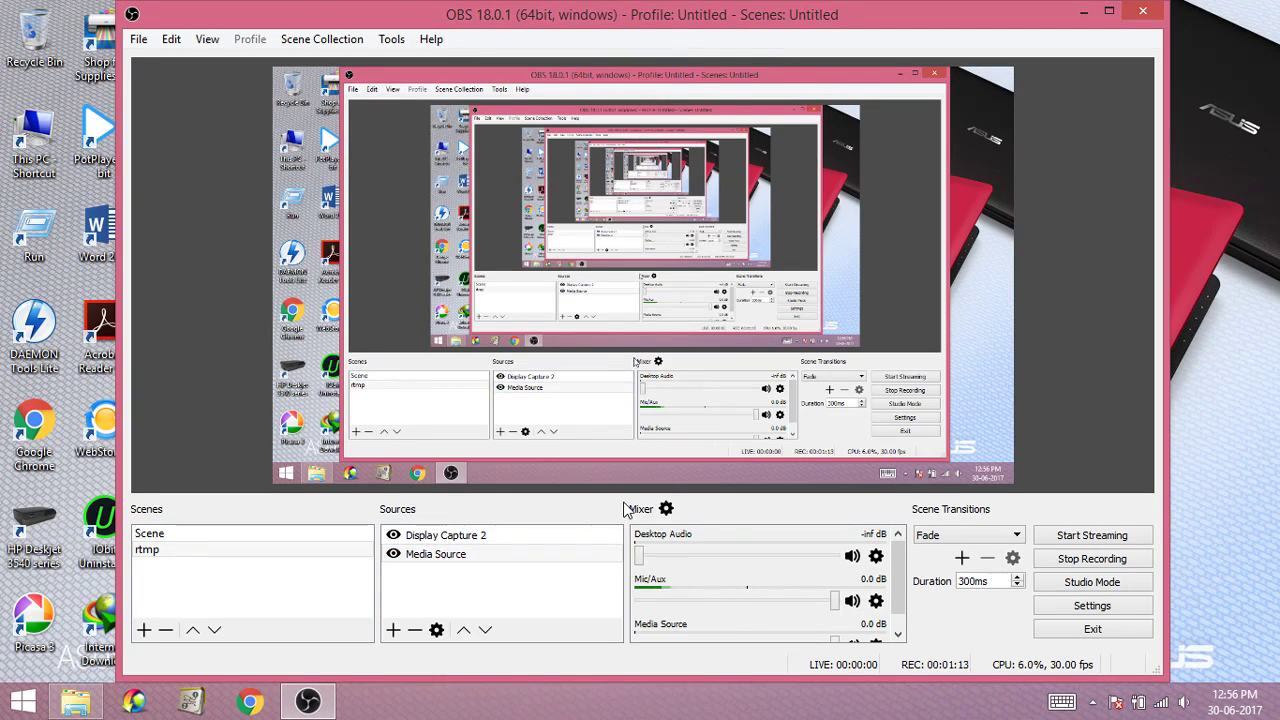
{"action": "left_click", "coordinate": [147, 553]}
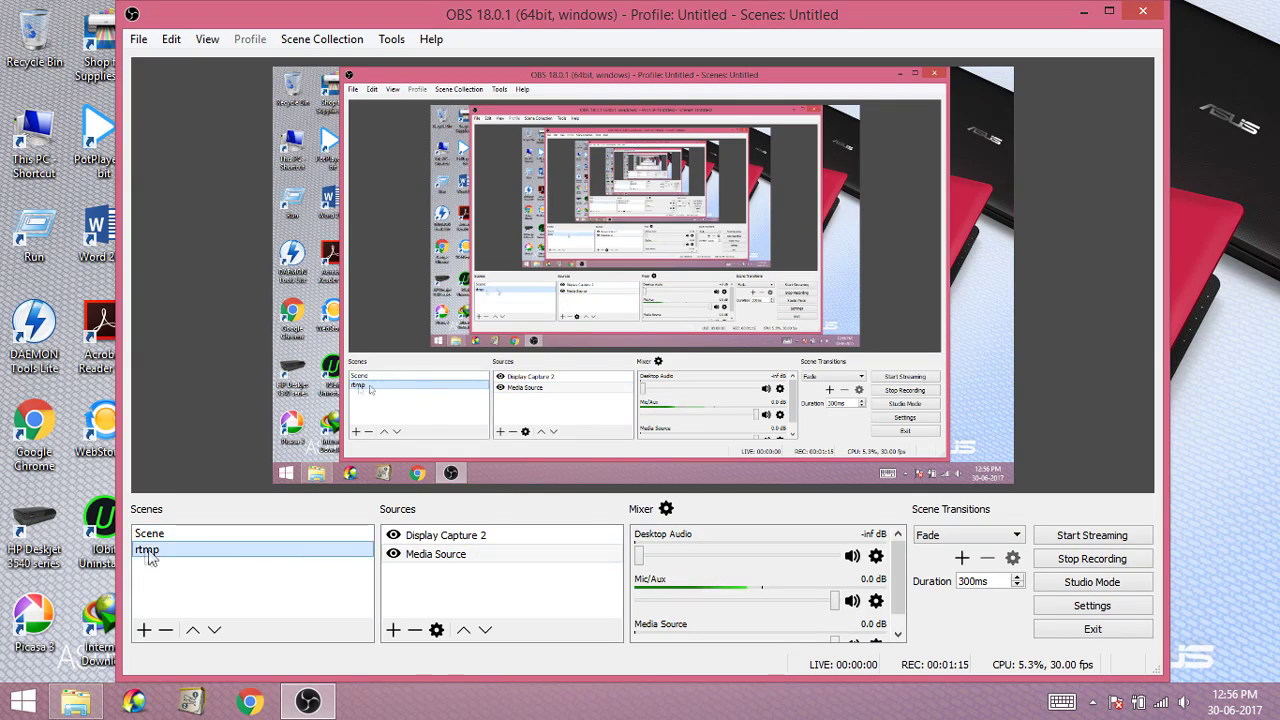
{"action": "left_click", "coordinate": [147, 550]}
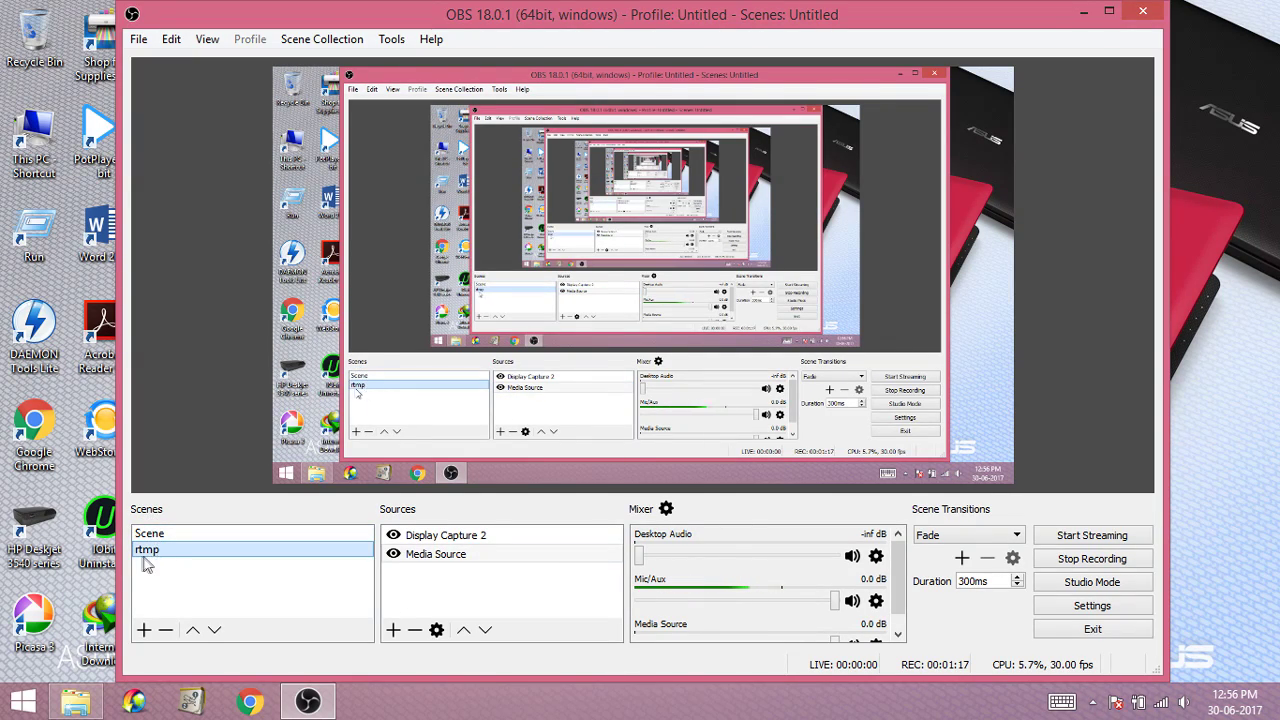
{"action": "double_click", "coordinate": [140, 558]}
{"action": "key", "text": "Escape"}
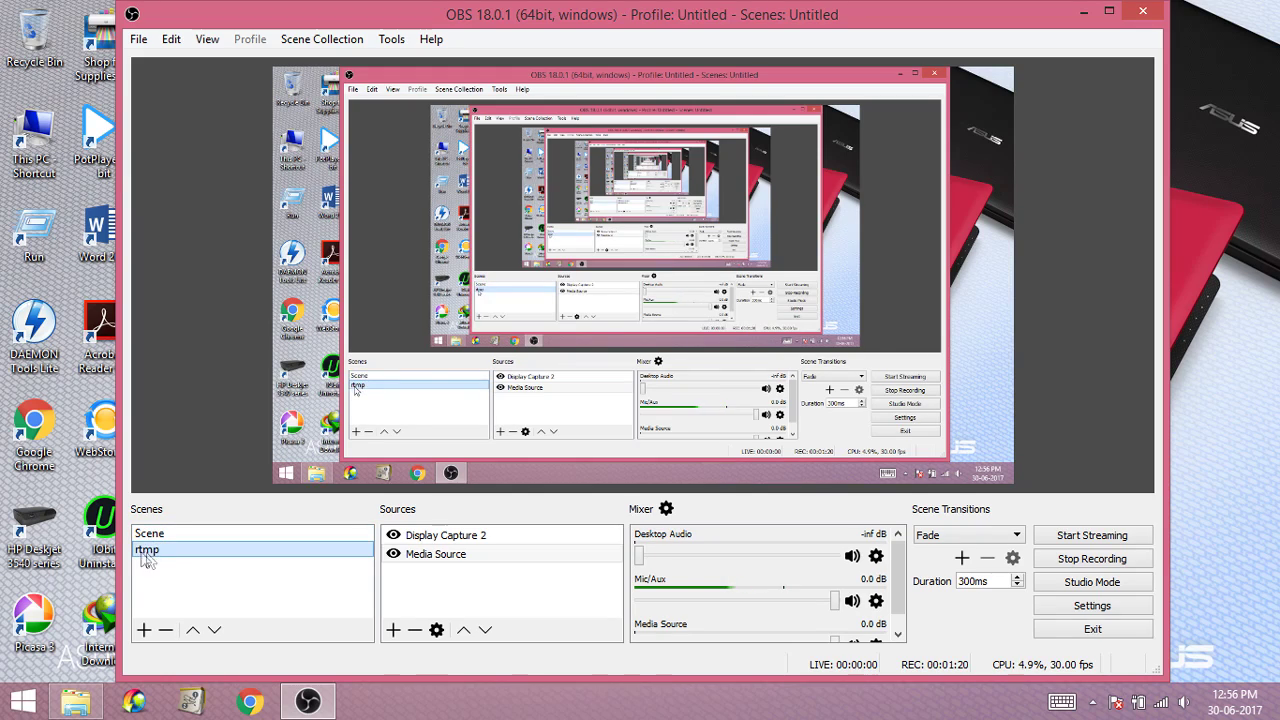
Start a new scene named rtmp, then cancel it so scenes remain Scene and rtmp.
{"action": "left_click", "coordinate": [144, 630]}
{"action": "key", "text": "BackSpace"}
{"action": "type", "text": "rtmp"}
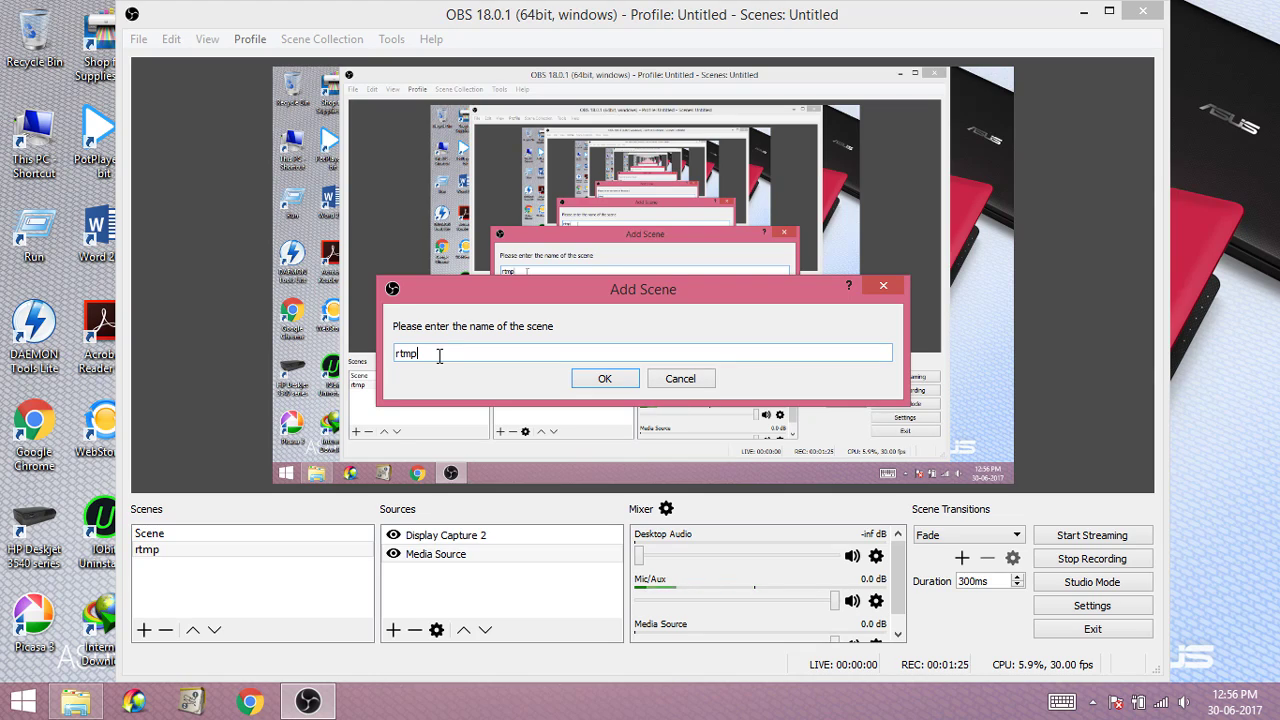
{"action": "left_click", "coordinate": [680, 378]}
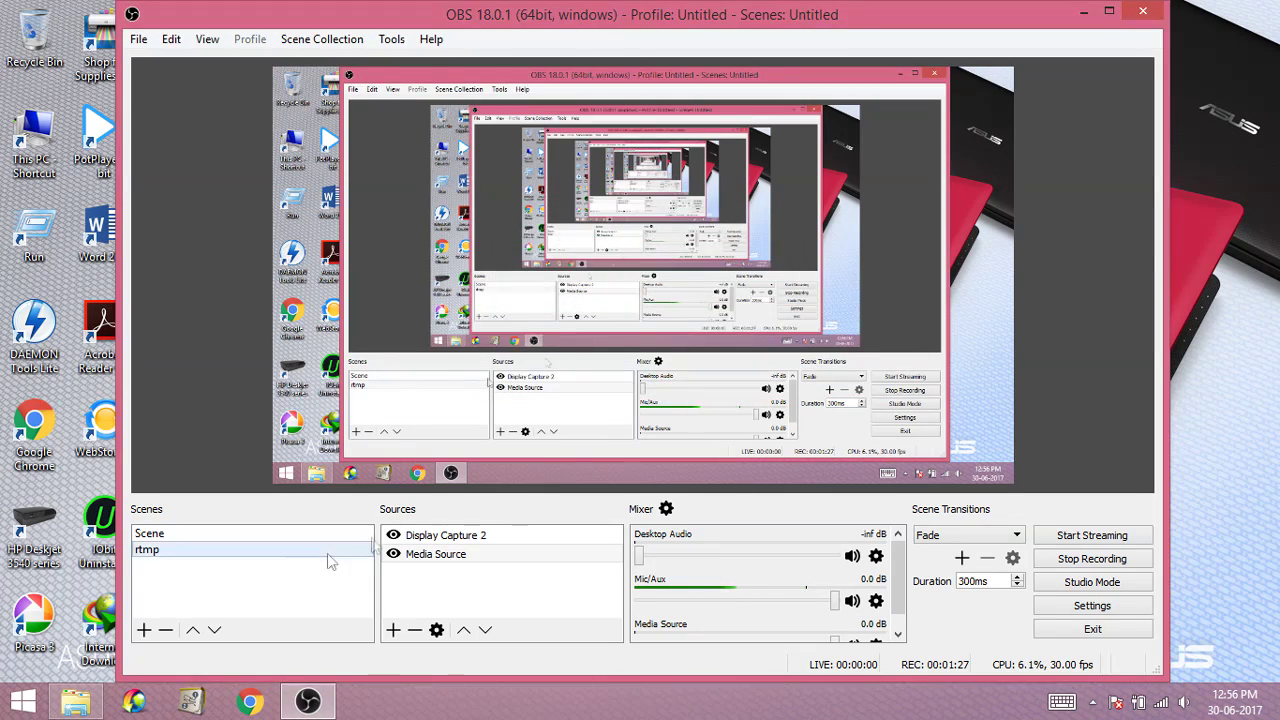
Reselect the rtmp scene and check its Media Source and Display Capture 2, leaving none selected.
{"action": "left_click", "coordinate": [195, 551]}
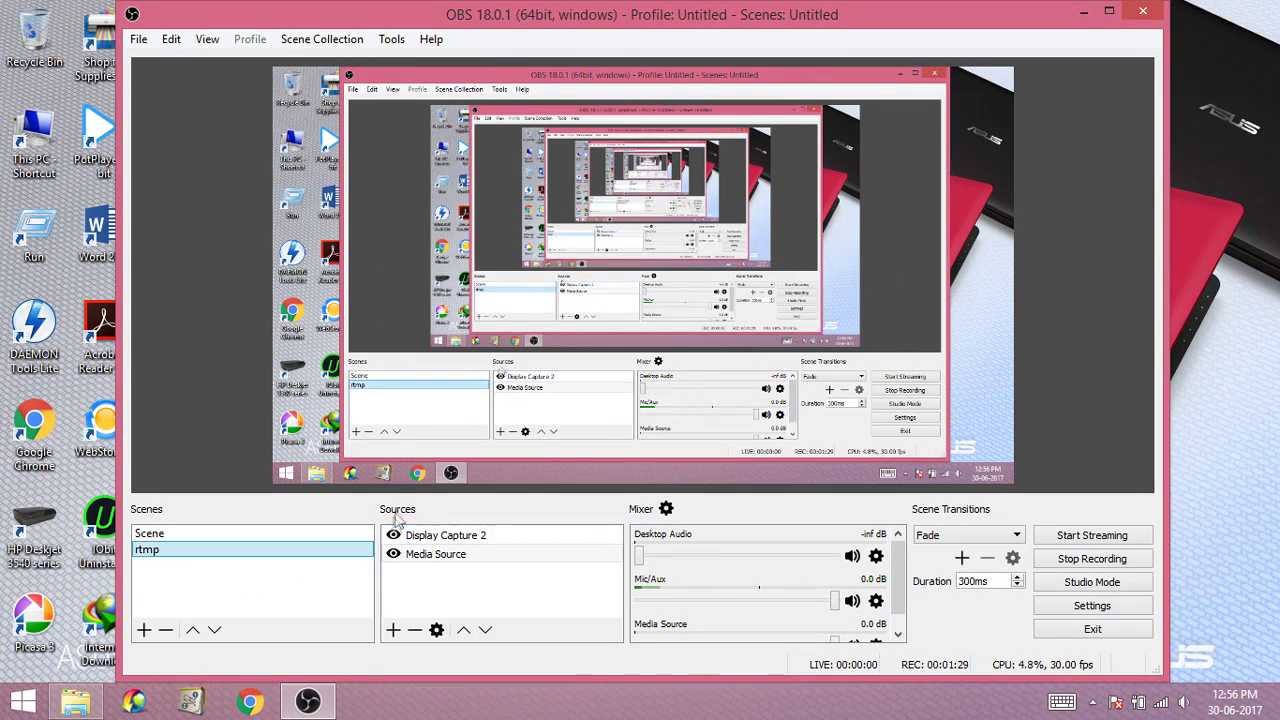
{"action": "left_click", "coordinate": [428, 556]}
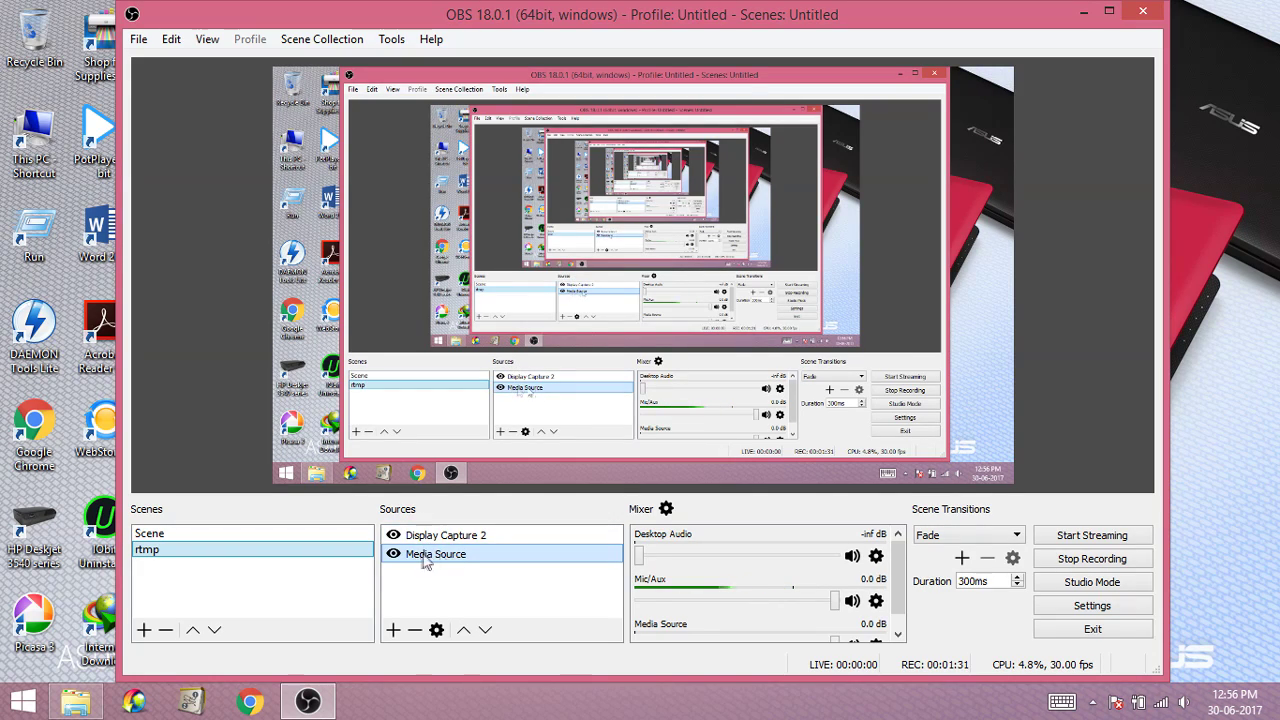
{"action": "left_click", "coordinate": [440, 537]}
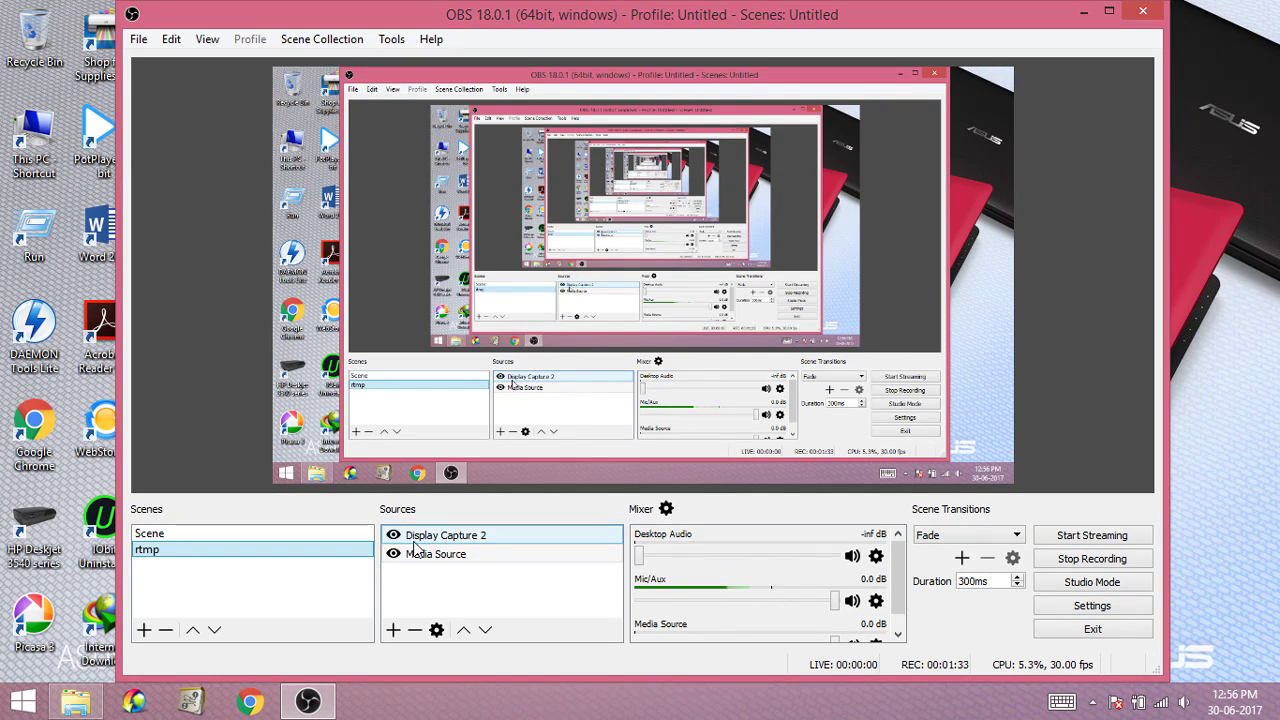
{"action": "left_click", "coordinate": [475, 540], "text": "ctrl"}
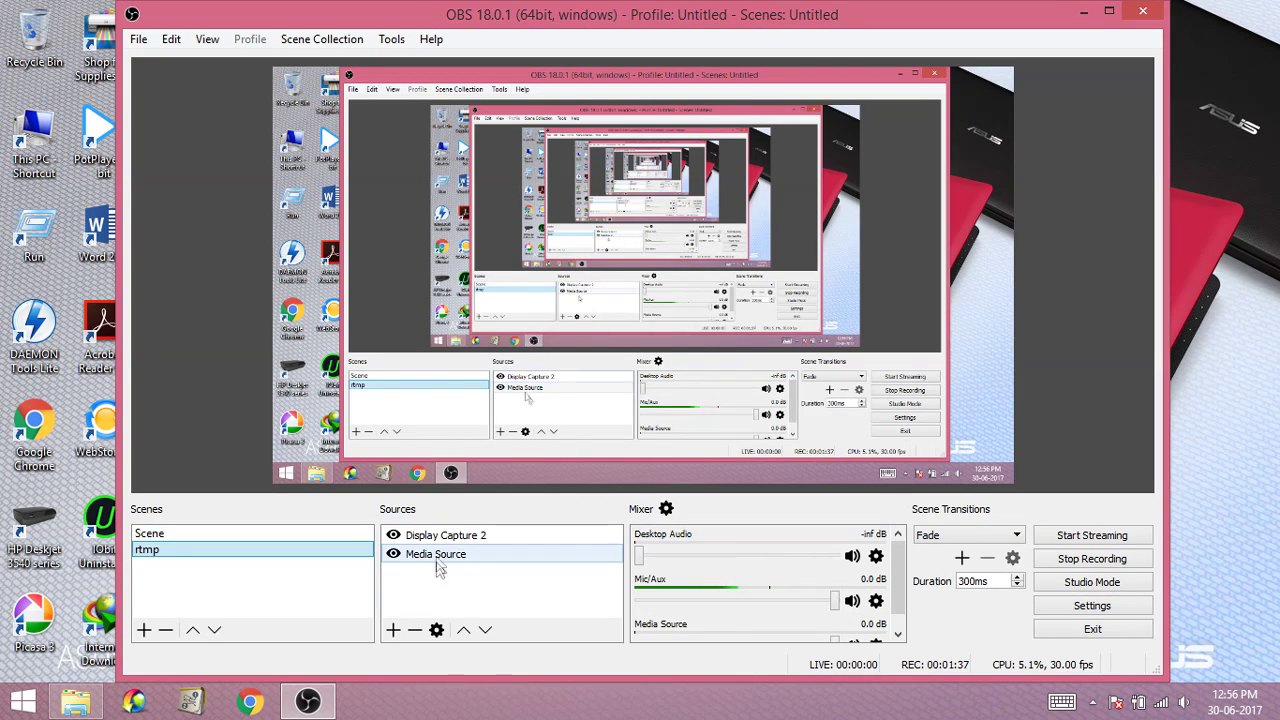
{"action": "left_click", "coordinate": [393, 630]}
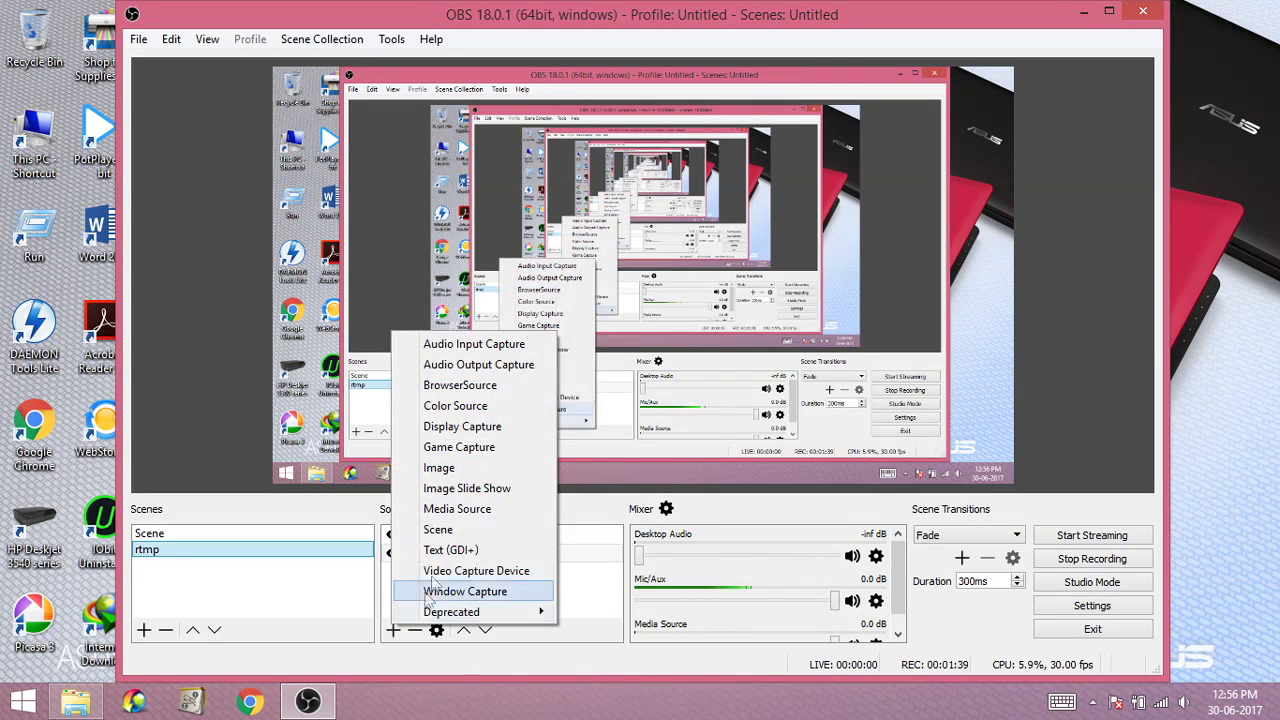
{"action": "left_click", "coordinate": [487, 511]}
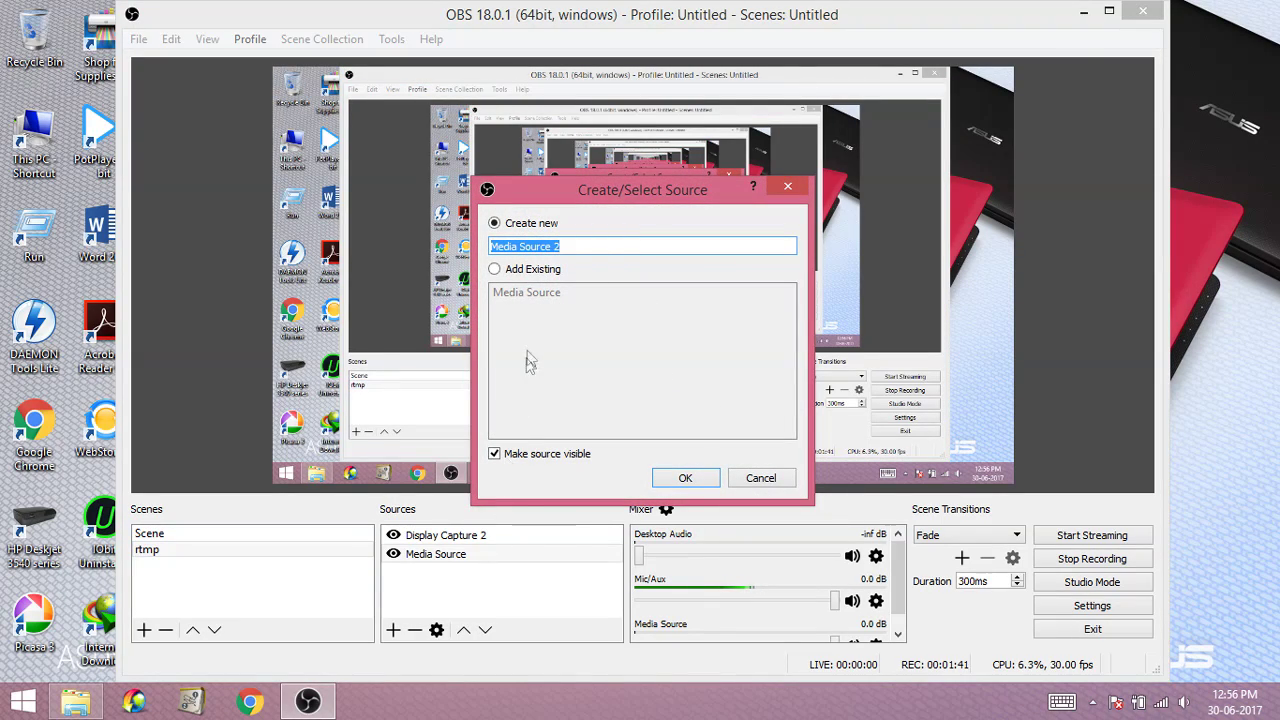
{"action": "left_click", "coordinate": [685, 478]}
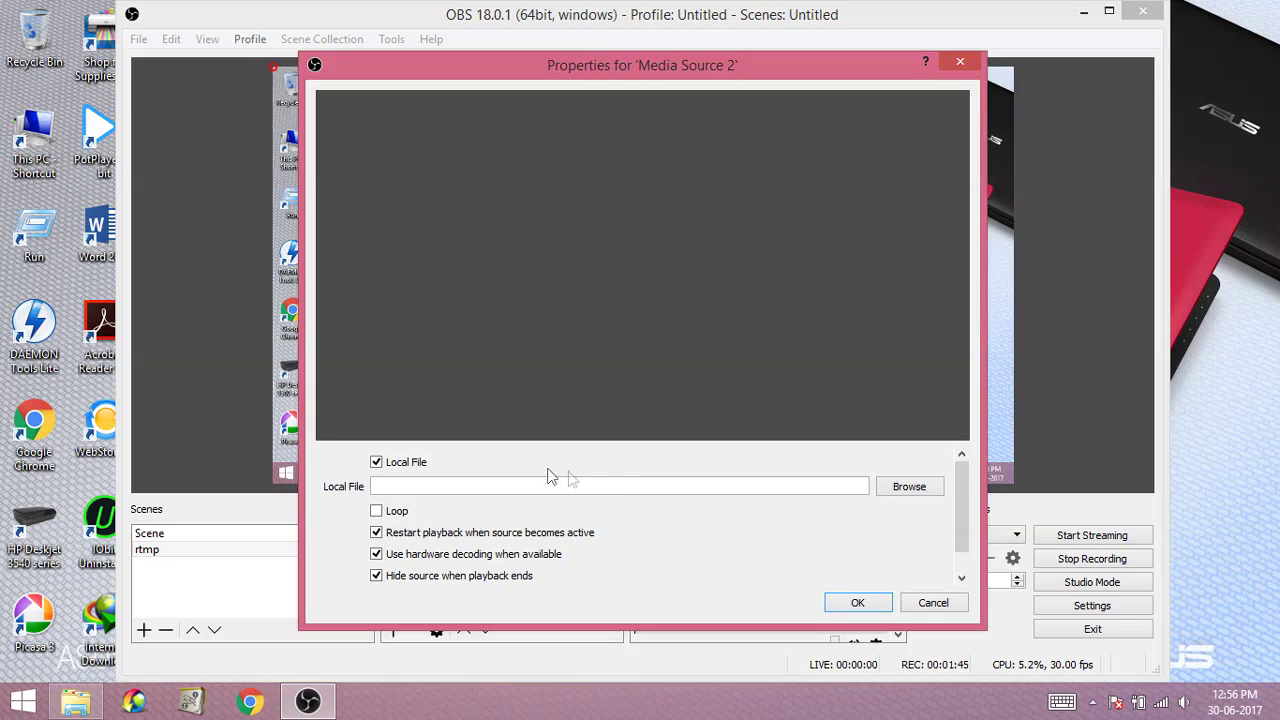
{"action": "left_click", "coordinate": [377, 463]}
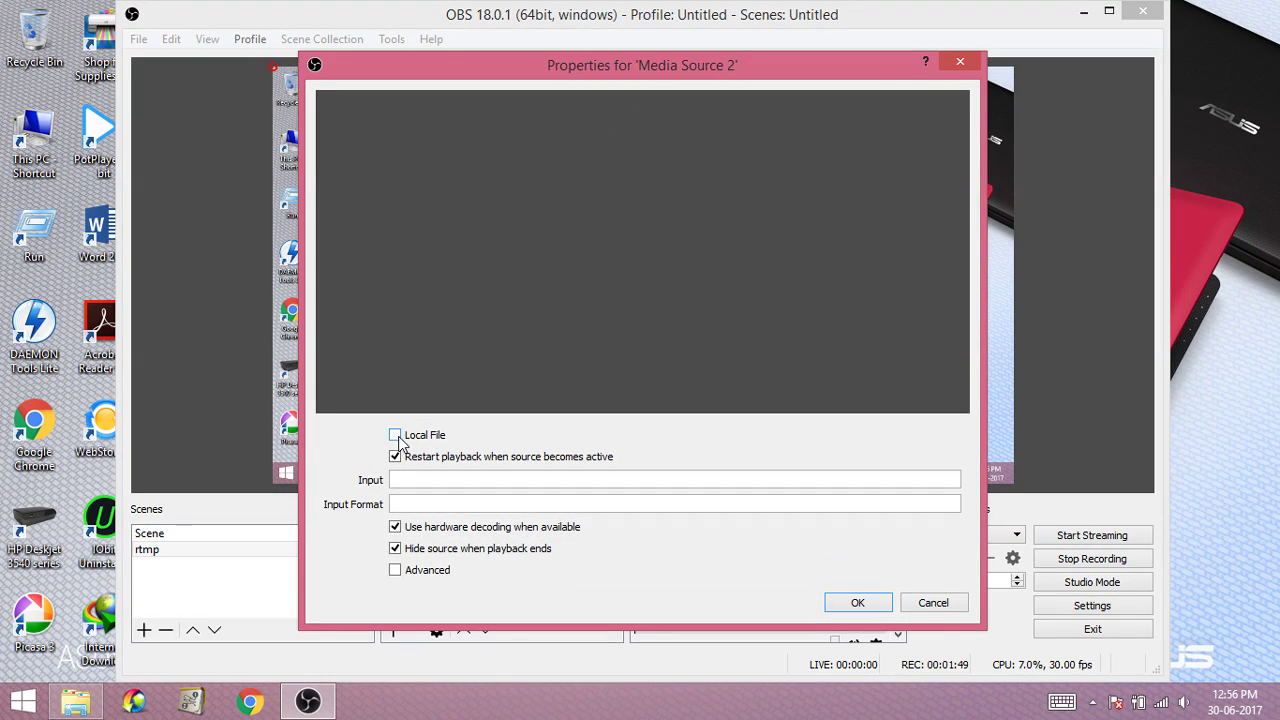
{"action": "left_click", "coordinate": [938, 607]}
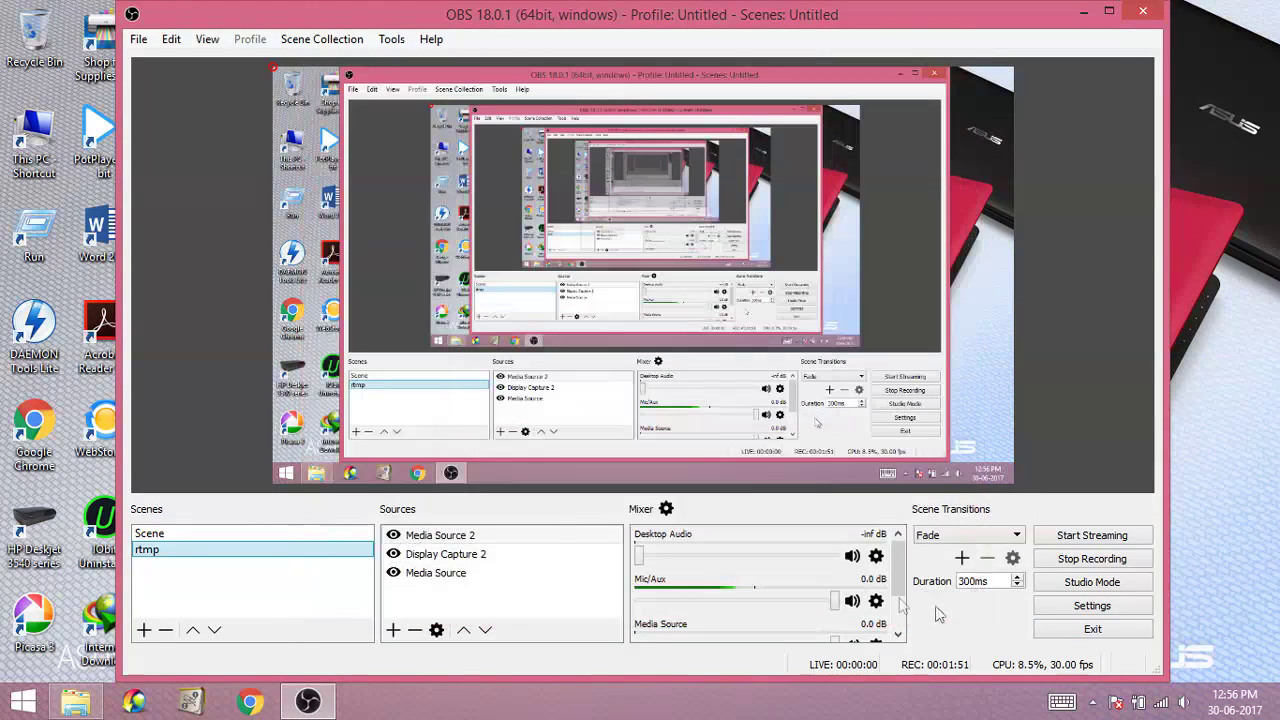
{"action": "right_click", "coordinate": [455, 537]}
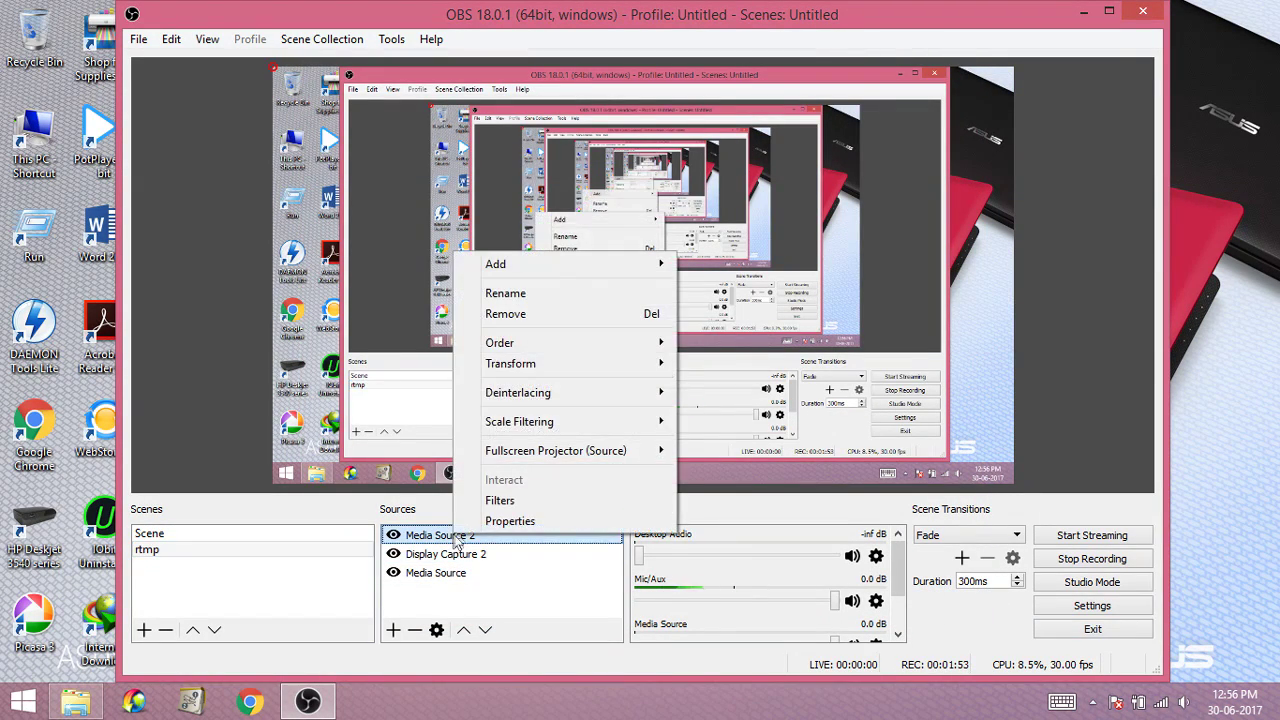
{"action": "left_click", "coordinate": [505, 313]}
{"action": "left_click", "coordinate": [677, 371]}
Confirm the Media Source reads the rtmp stream from 192.168.0.12 with input format rtmp.
{"action": "double_click", "coordinate": [455, 555]}
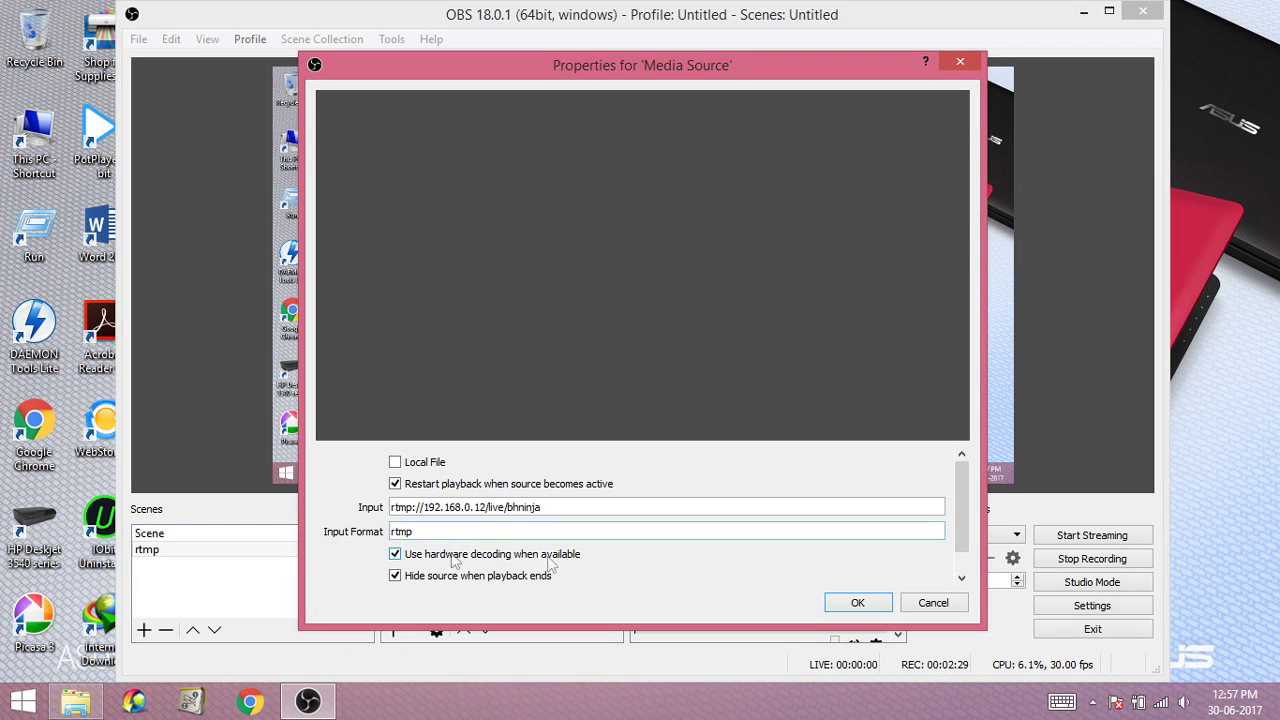
{"action": "scroll", "coordinate": [961, 540], "scroll_direction": "down", "scroll_amount": 1}
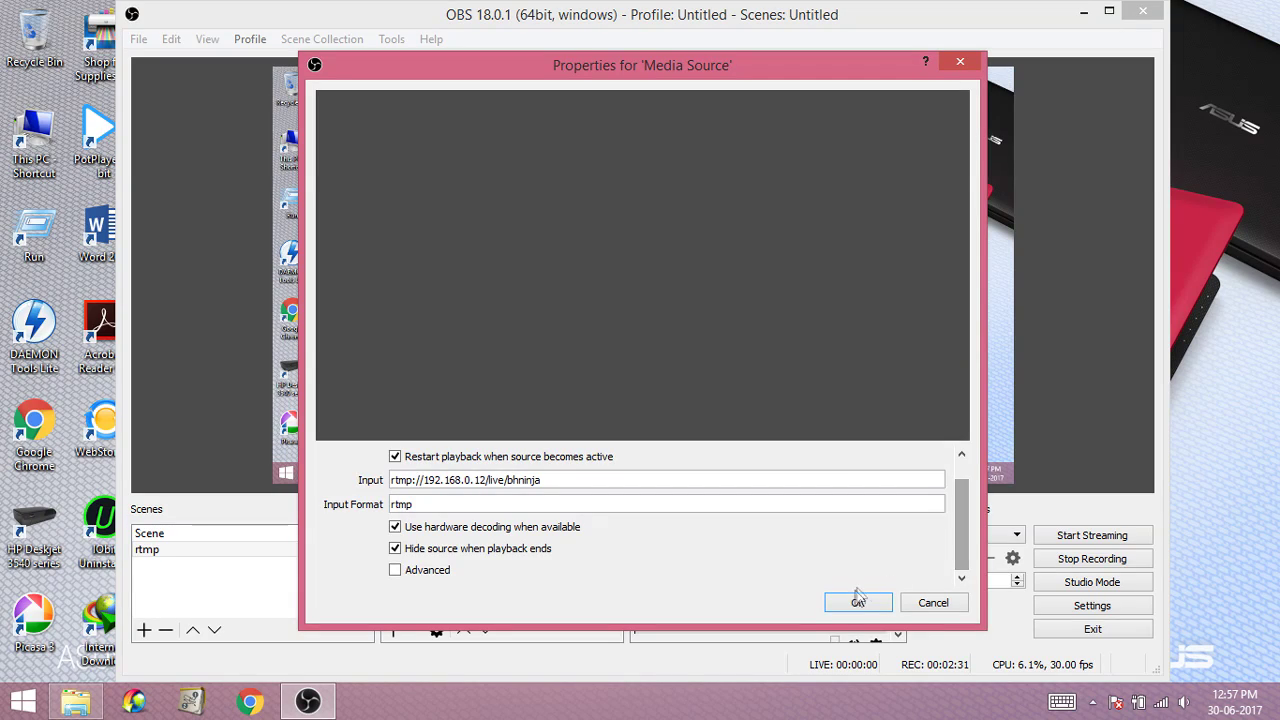
{"action": "left_click", "coordinate": [930, 603]}
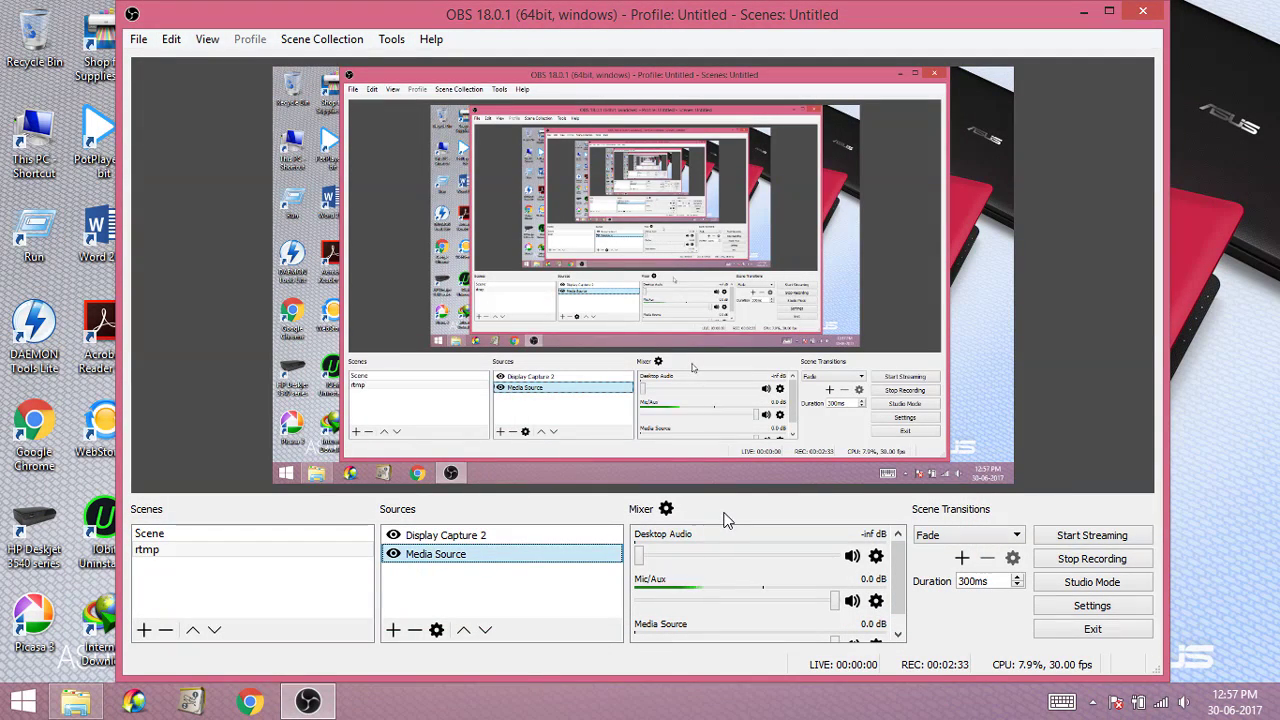
{"action": "left_click", "coordinate": [1077, 609]}
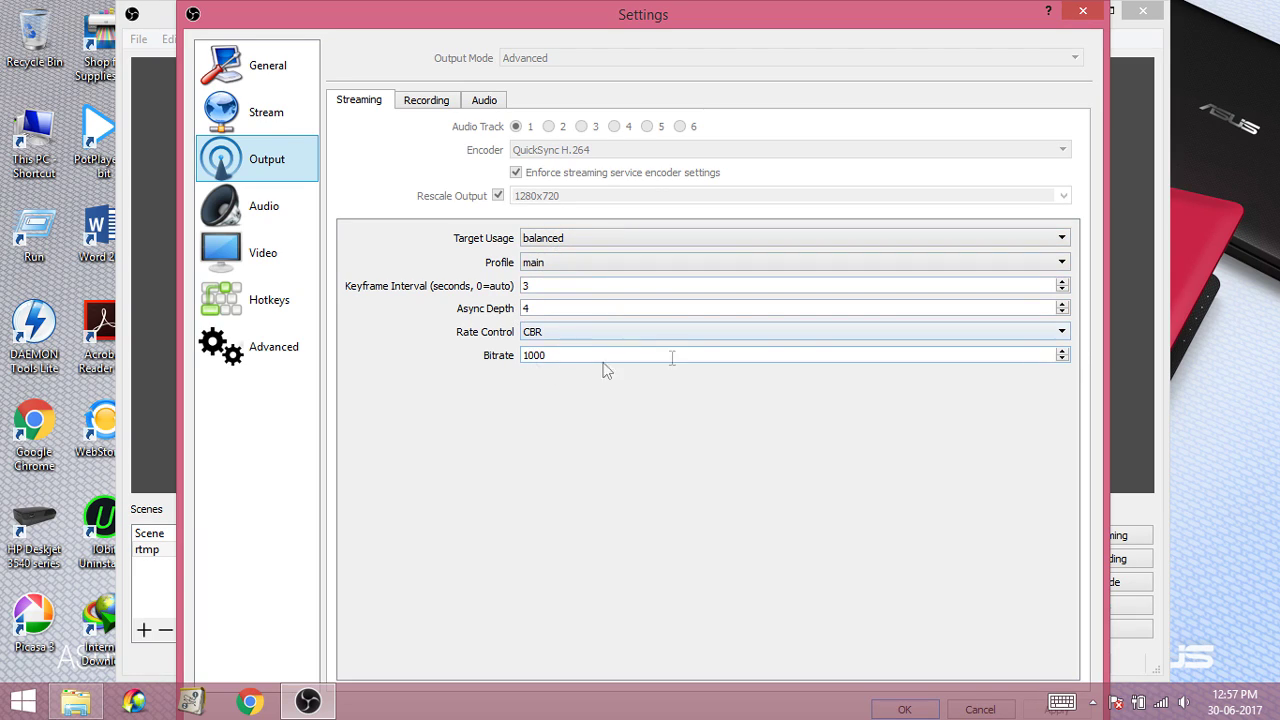
Highlight the QuickSync CBR streaming bitrate value 1000 in the Output settings.
{"action": "left_click_drag", "start_coordinate": [563, 355], "coordinate": [475, 360]}
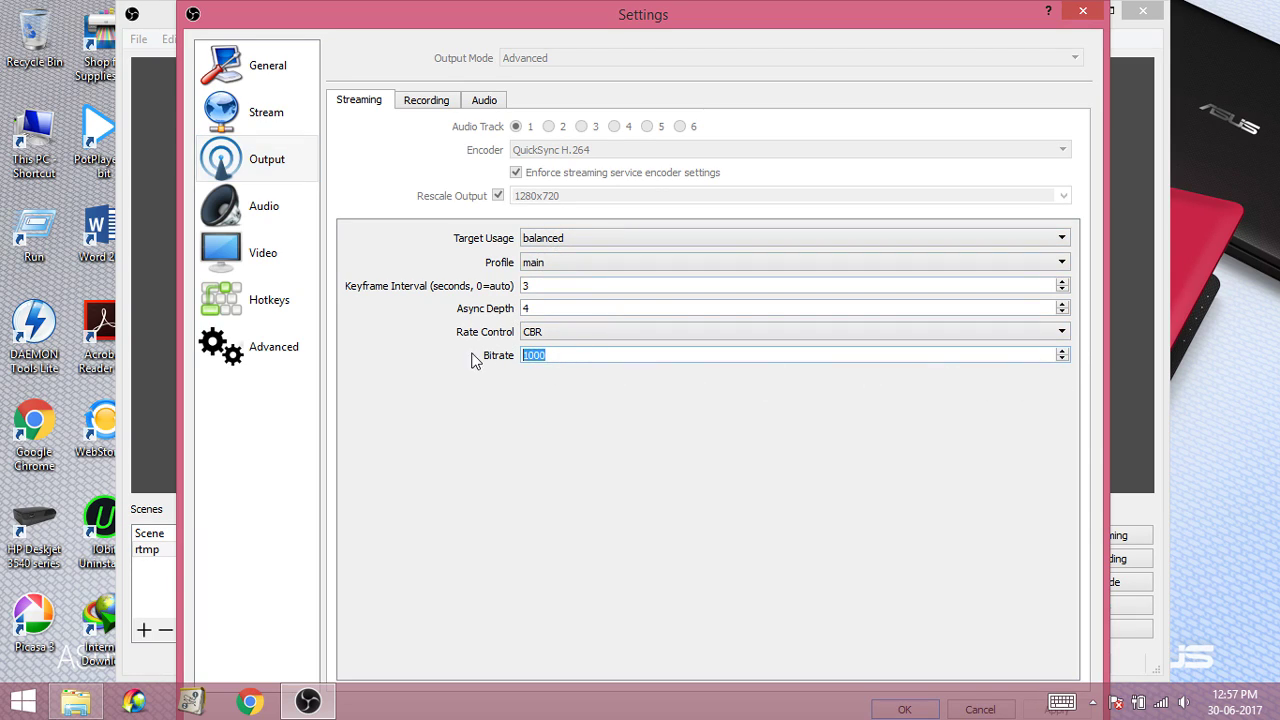
{"action": "left_click", "coordinate": [558, 355]}
{"action": "left_click_drag", "start_coordinate": [549, 355], "coordinate": [512, 355]}
{"action": "left_click", "coordinate": [527, 357]}
{"action": "left_click_drag", "start_coordinate": [552, 357], "coordinate": [514, 357]}
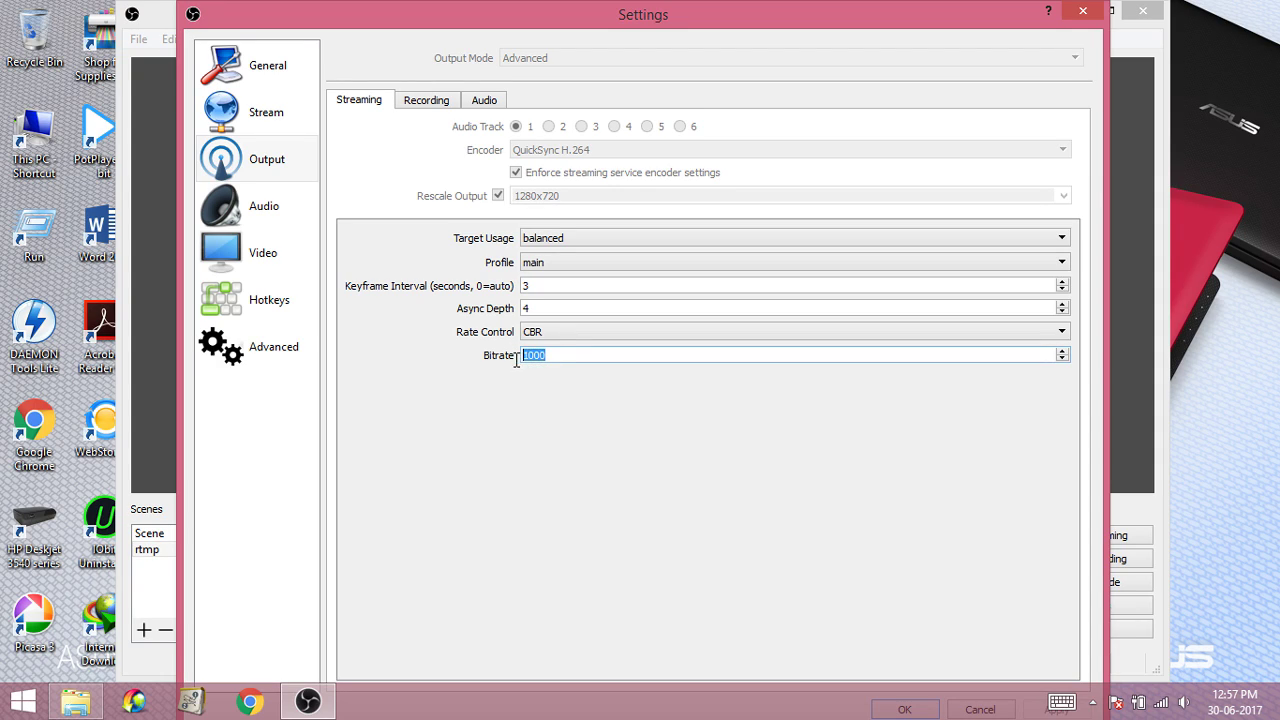
{"action": "left_click", "coordinate": [415, 103]}
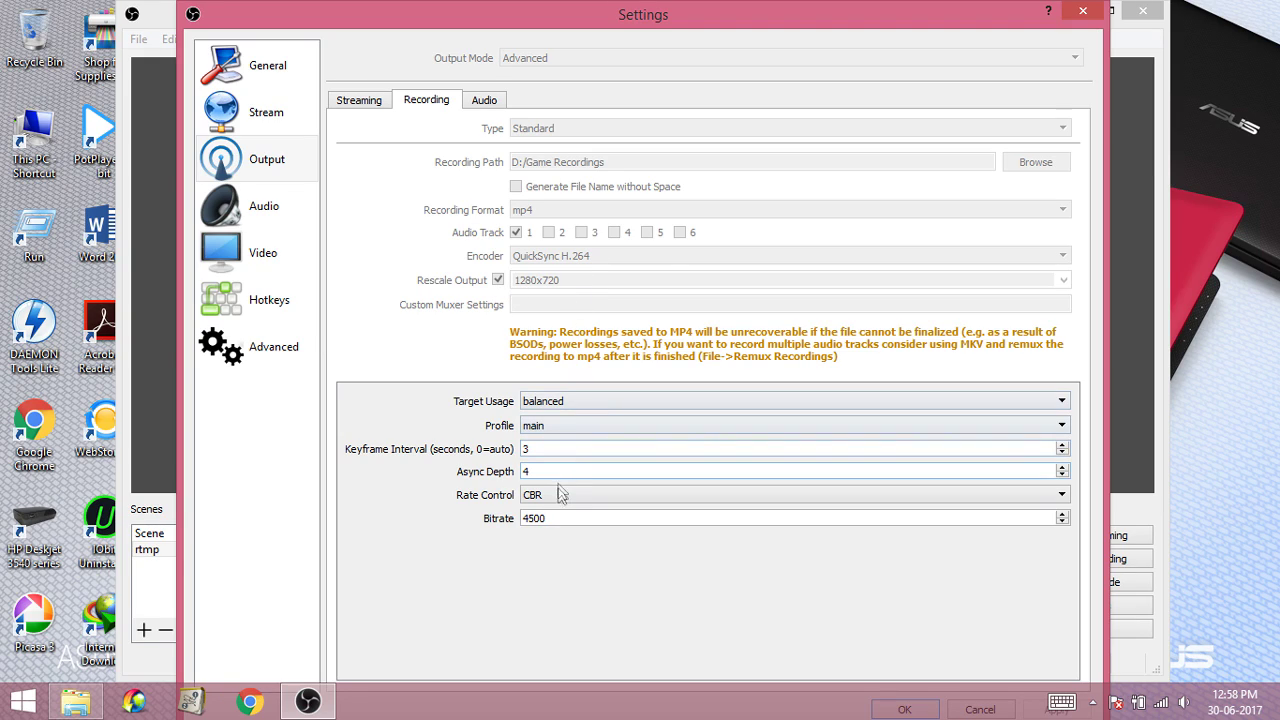
Highlight the 4500 recording bitrate, then view audio track bitrates of 160 and 128.
{"action": "left_click_drag", "start_coordinate": [540, 518], "coordinate": [516, 519]}
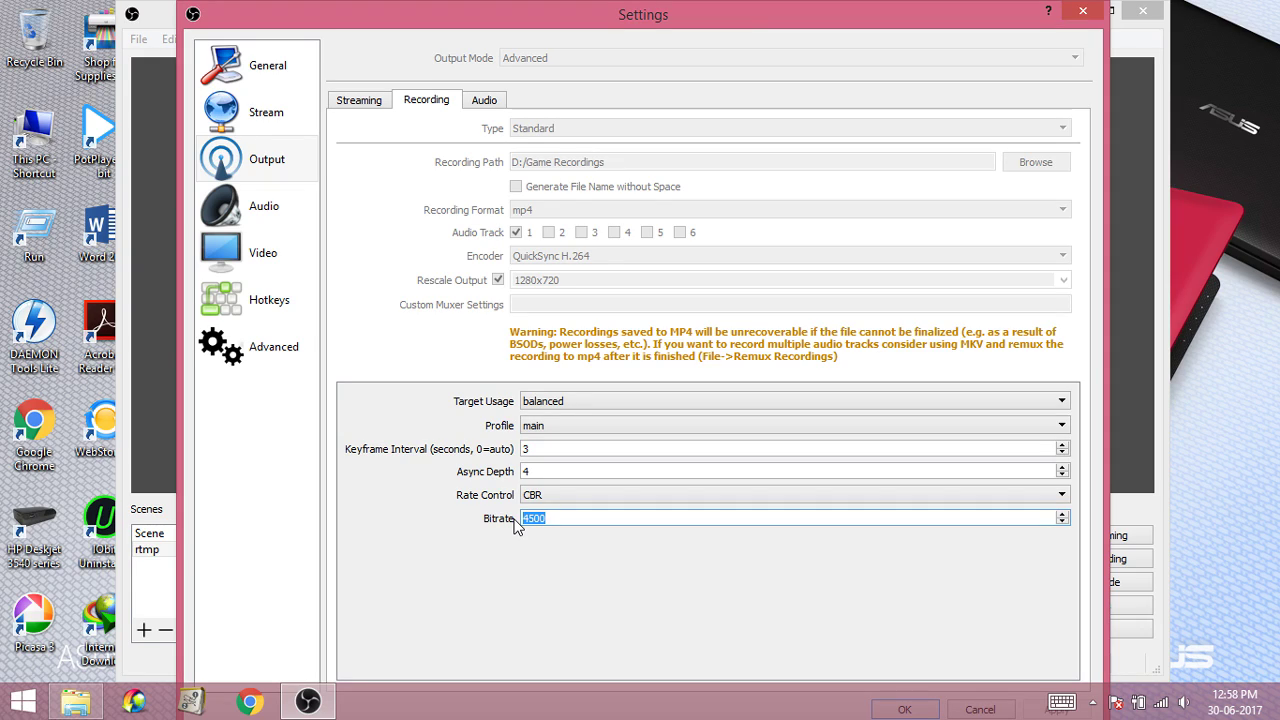
{"action": "left_click", "coordinate": [550, 518]}
{"action": "left_click_drag", "start_coordinate": [550, 518], "coordinate": [519, 520]}
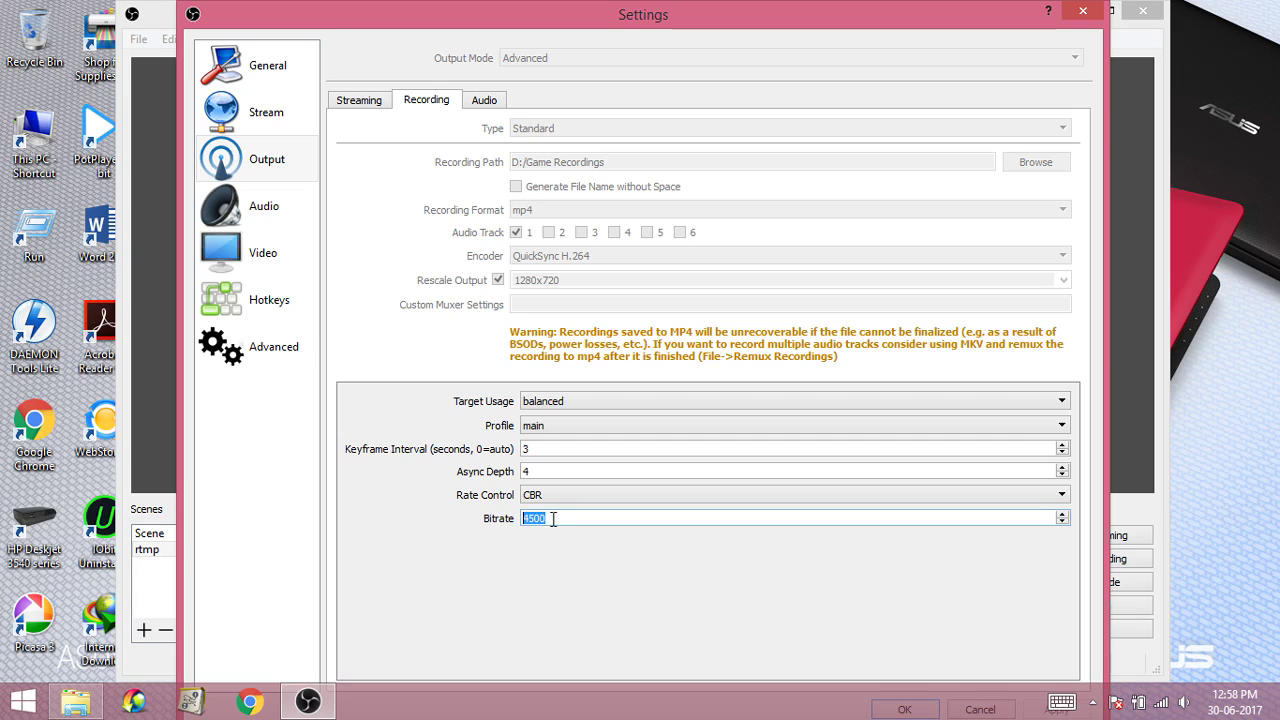
{"action": "left_click", "coordinate": [481, 108]}
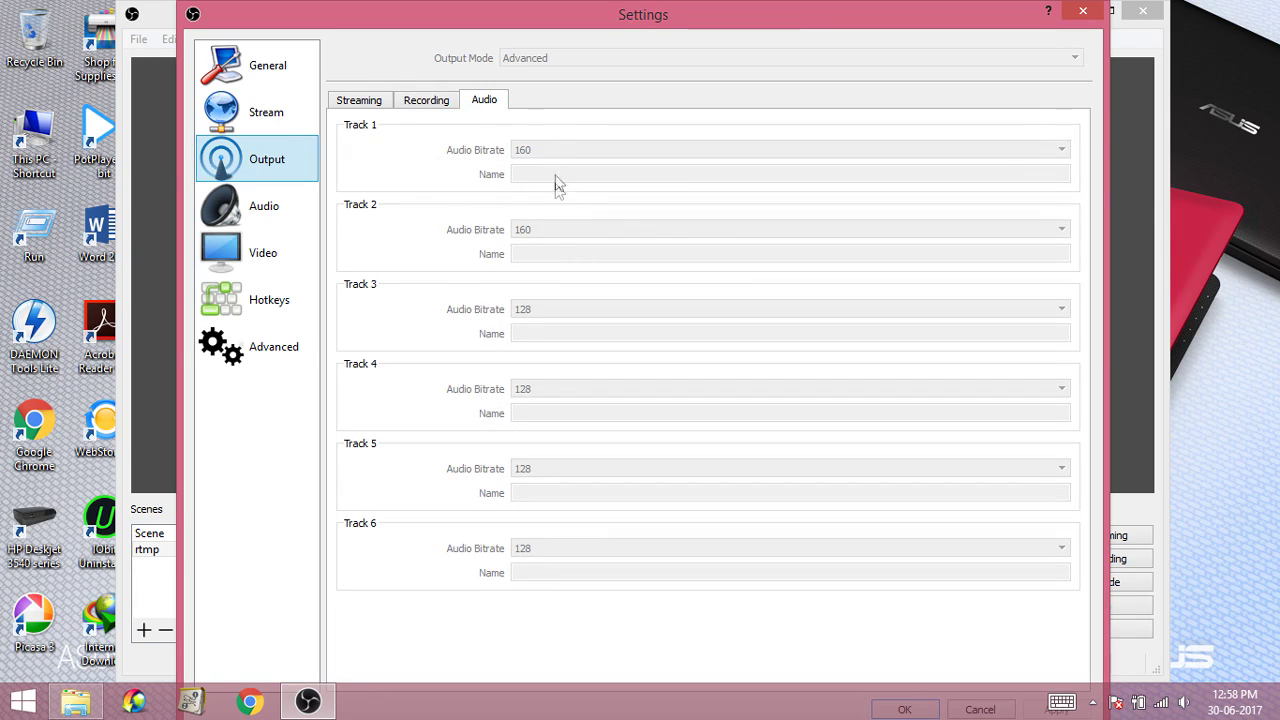
Review the Audio, Video and Stream pages, select the YouTube RTMP URL, and close Settings.
{"action": "left_click", "coordinate": [256, 218]}
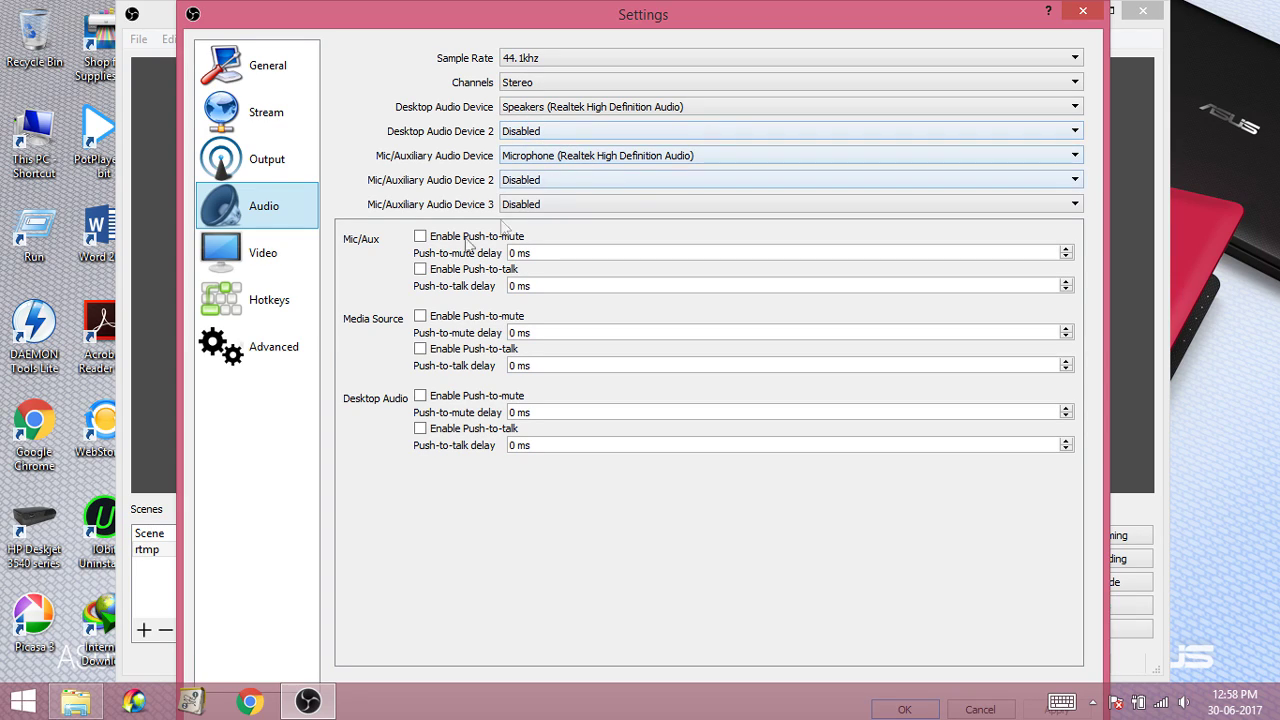
{"action": "left_click", "coordinate": [287, 270]}
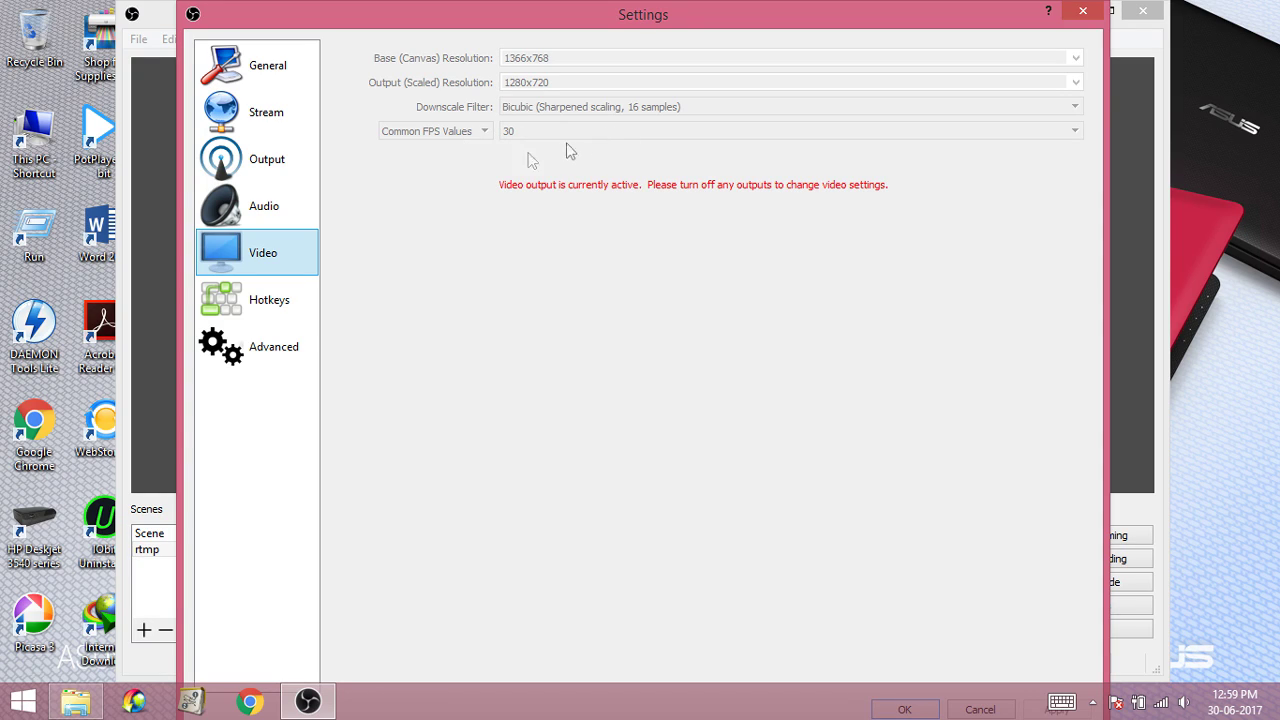
{"action": "left_click", "coordinate": [299, 115]}
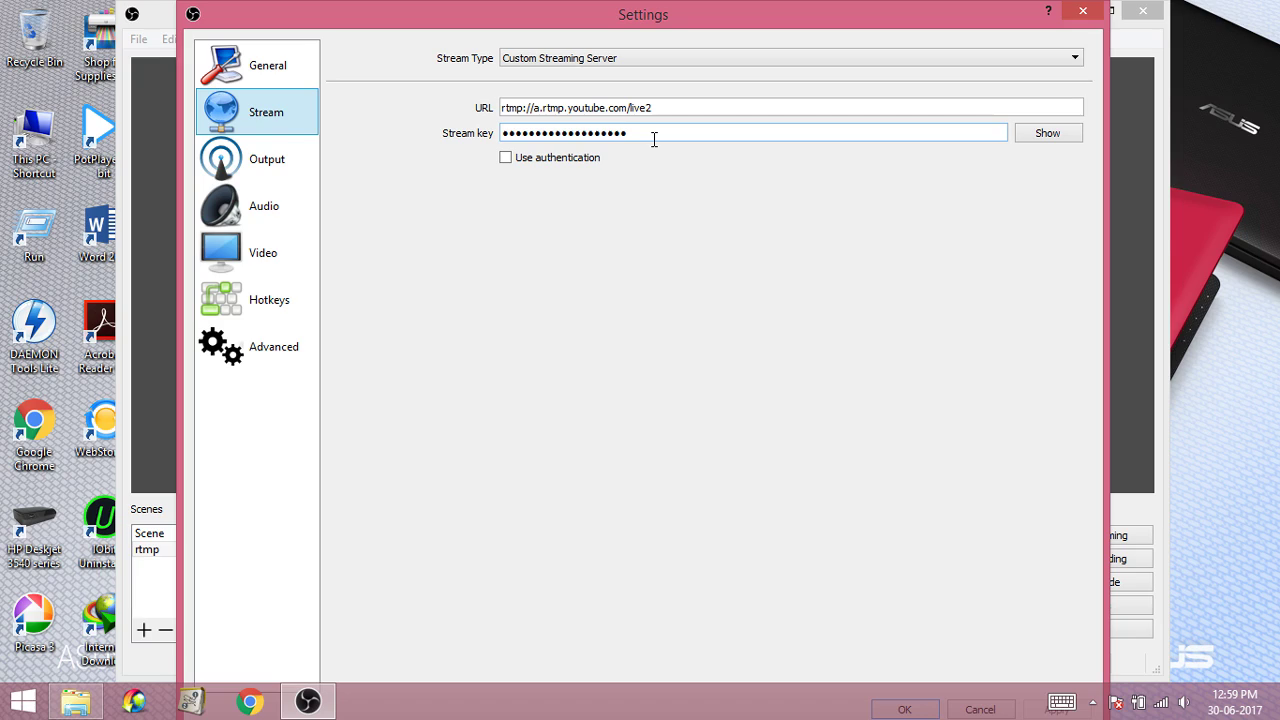
{"action": "left_click", "coordinate": [670, 112]}
{"action": "left_click_drag", "start_coordinate": [673, 109], "coordinate": [499, 110]}
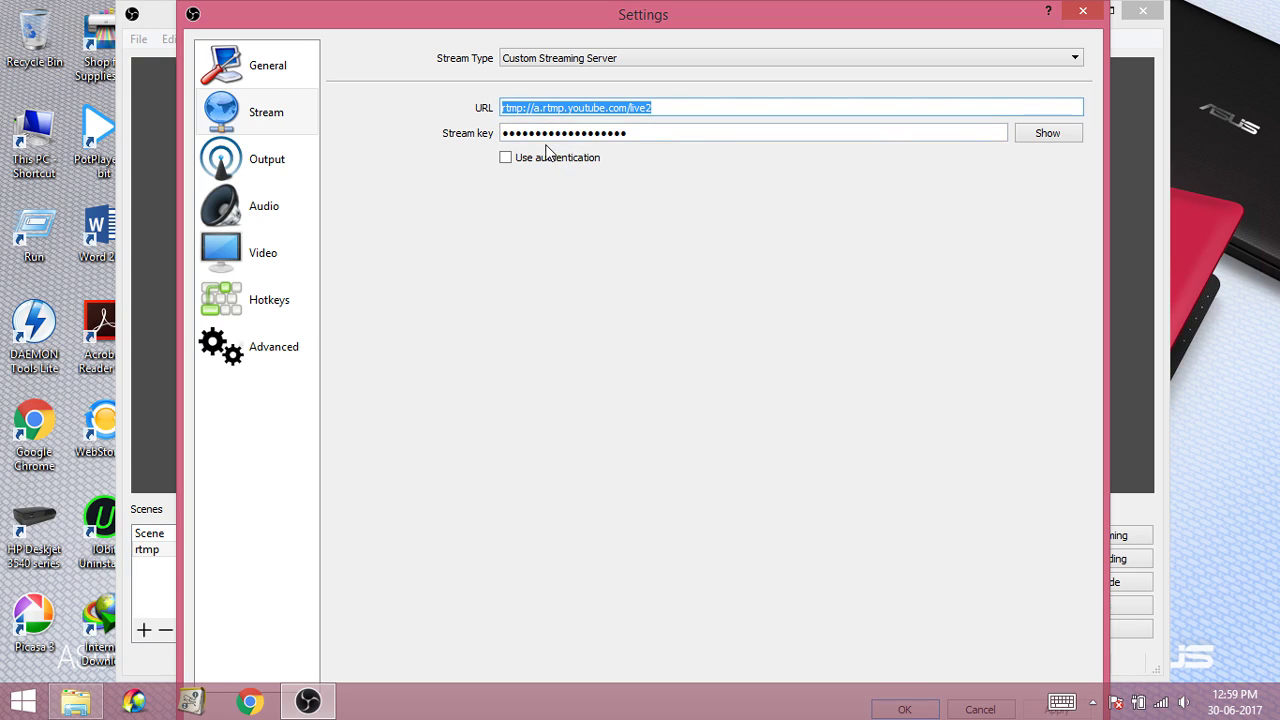
{"action": "left_click", "coordinate": [1082, 13]}
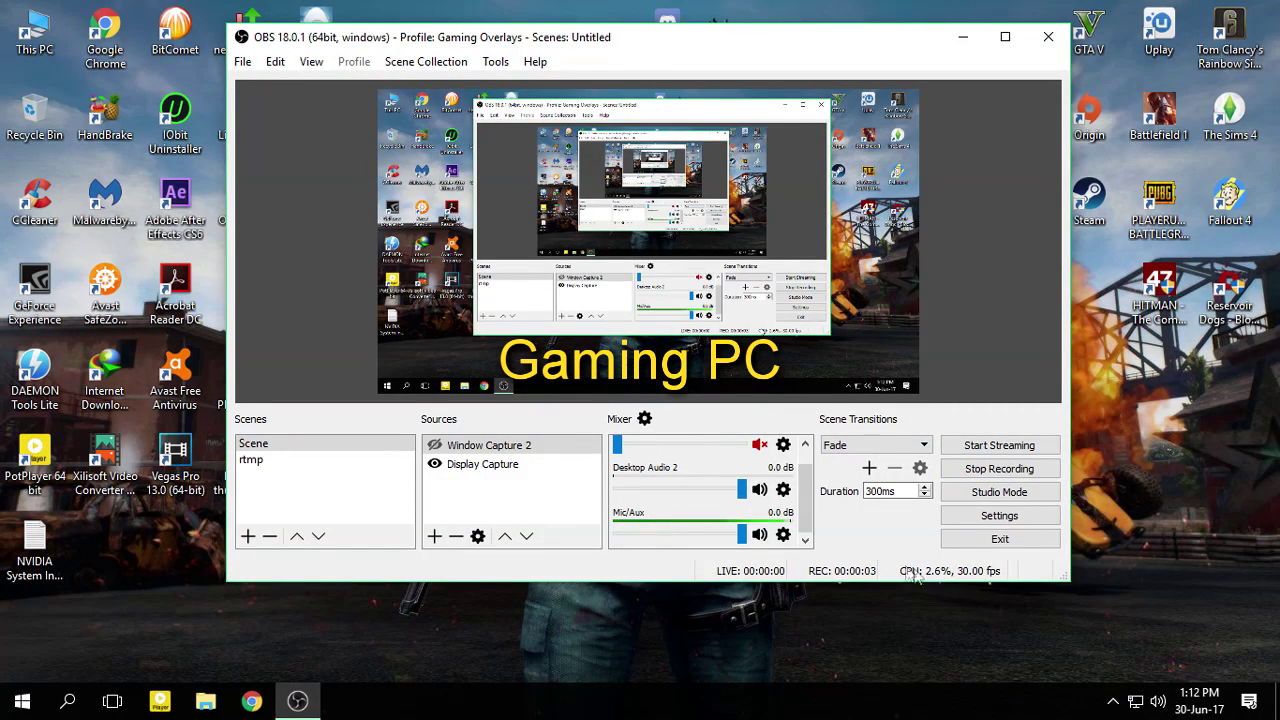
Open the gaming PC's taskbar network icon context menu.
{"action": "mouse_move", "coordinate": [1138, 704]}
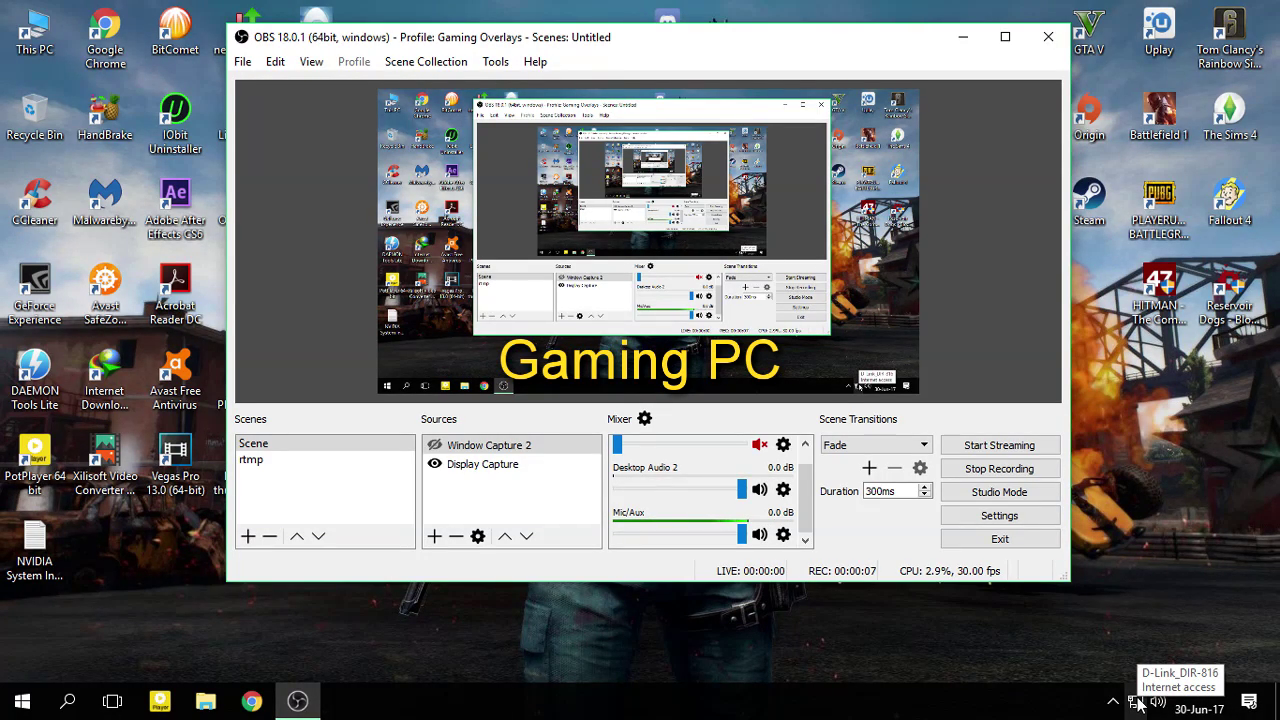
{"action": "right_click", "coordinate": [1138, 704]}
Read the Ethernet connection's IPv4 address, 192.168.0.11, from its Details, then close both dialogs.
{"action": "left_click", "coordinate": [1145, 685]}
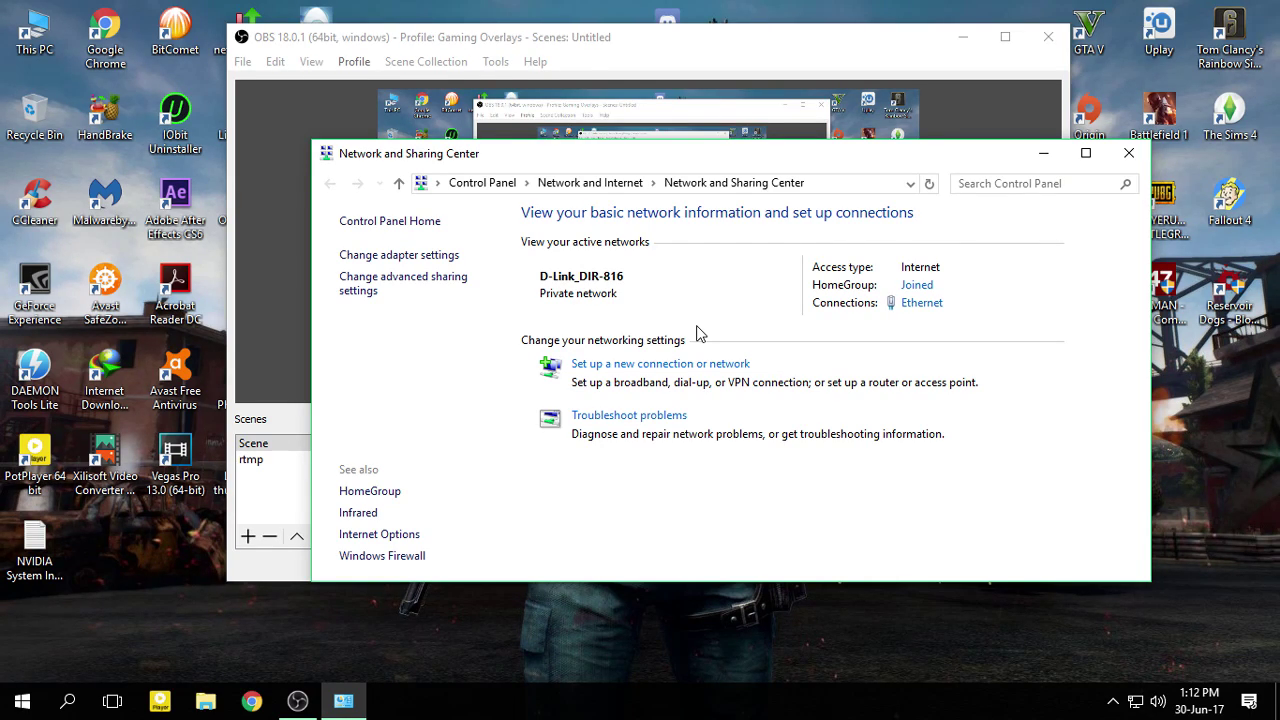
{"action": "left_click", "coordinate": [921, 303]}
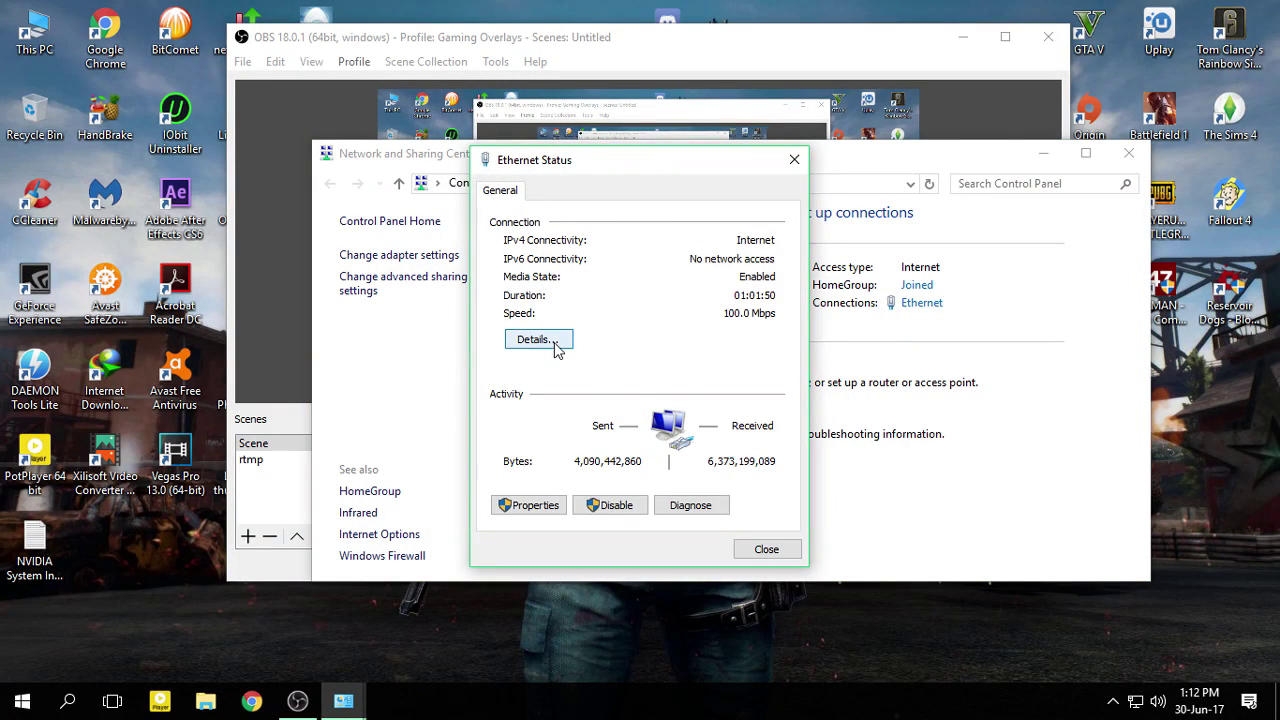
{"action": "left_click", "coordinate": [557, 343]}
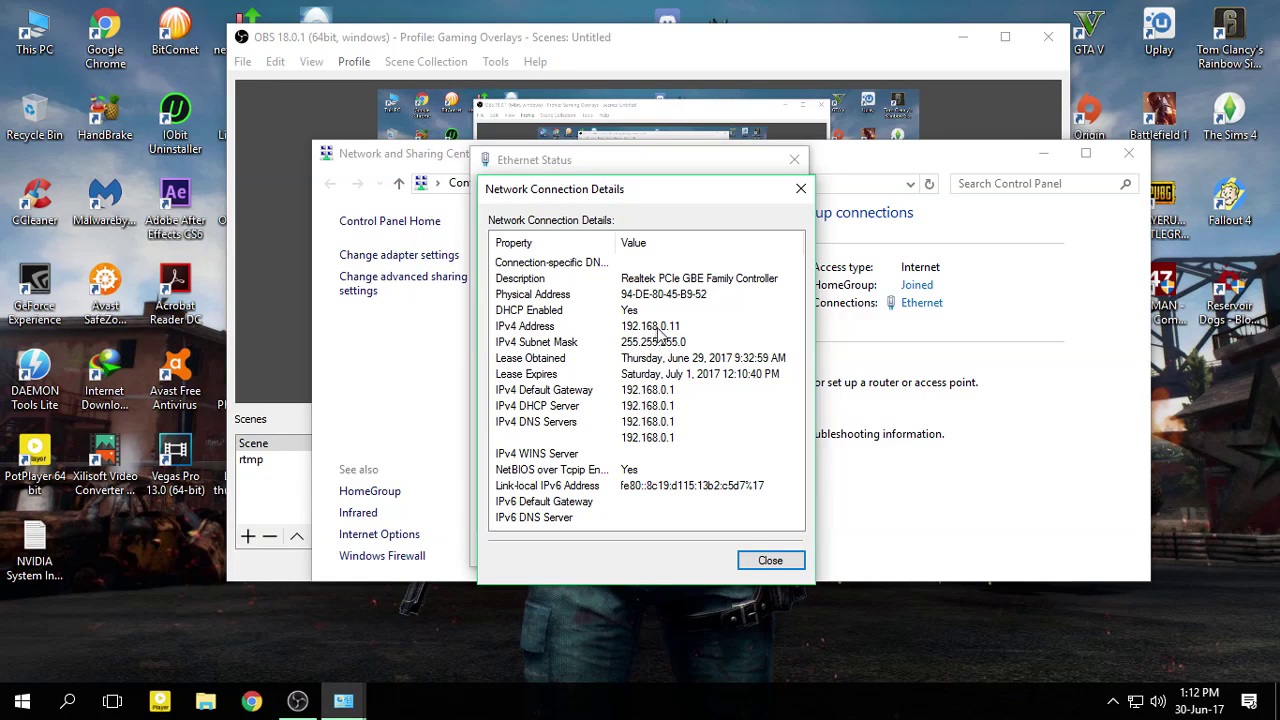
{"action": "left_click", "coordinate": [770, 561]}
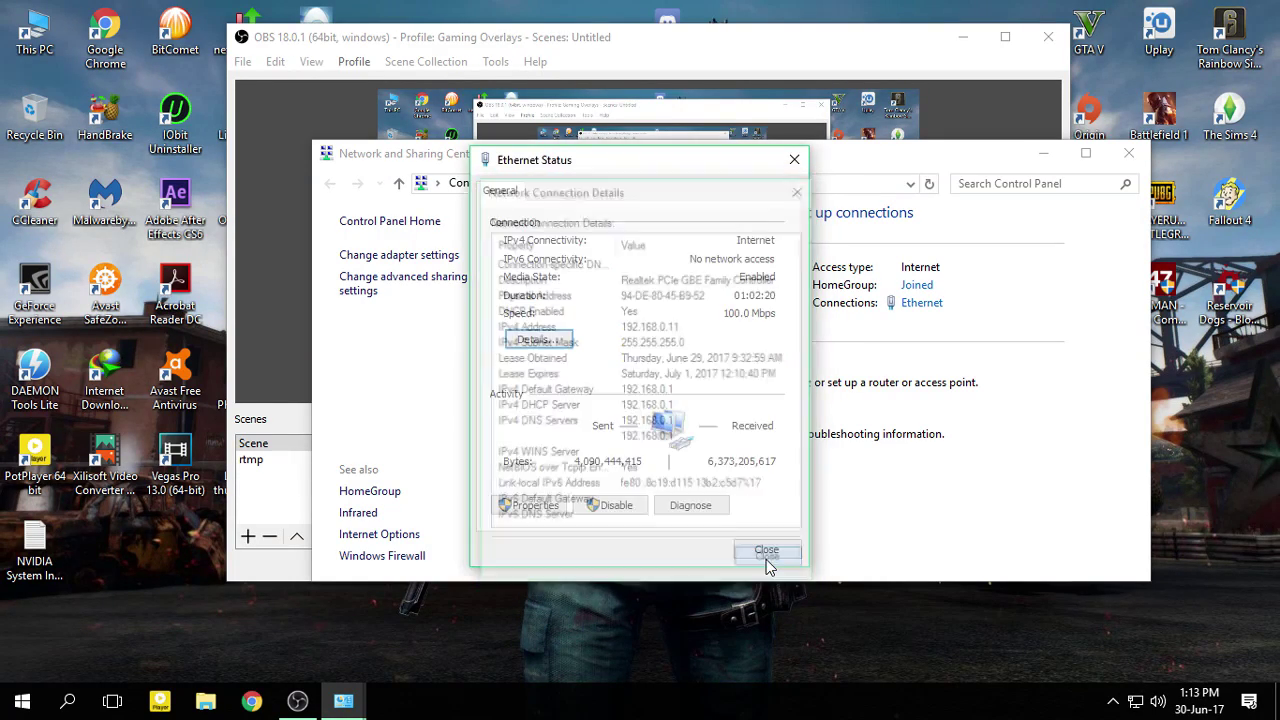
{"action": "left_click", "coordinate": [772, 553]}
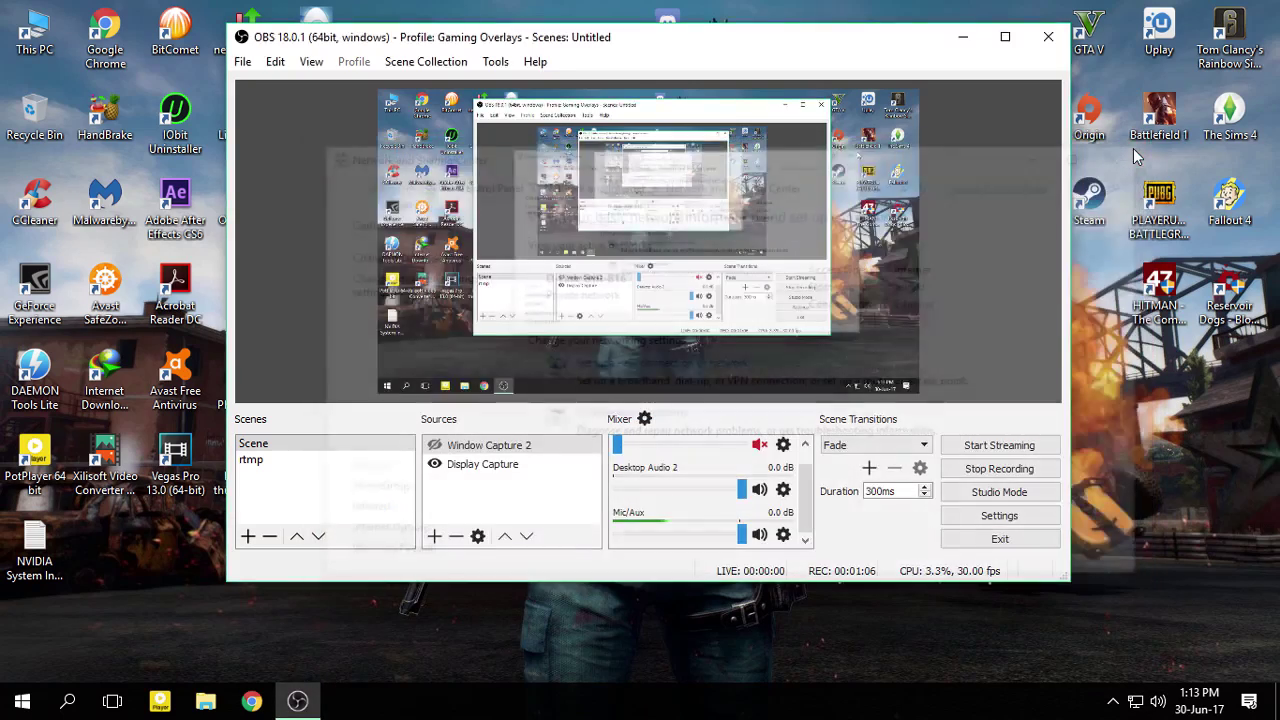
Close Network and Sharing Center, cancel an Add Scene attempt, and select Window Capture 2.
{"action": "left_click", "coordinate": [1128, 153]}
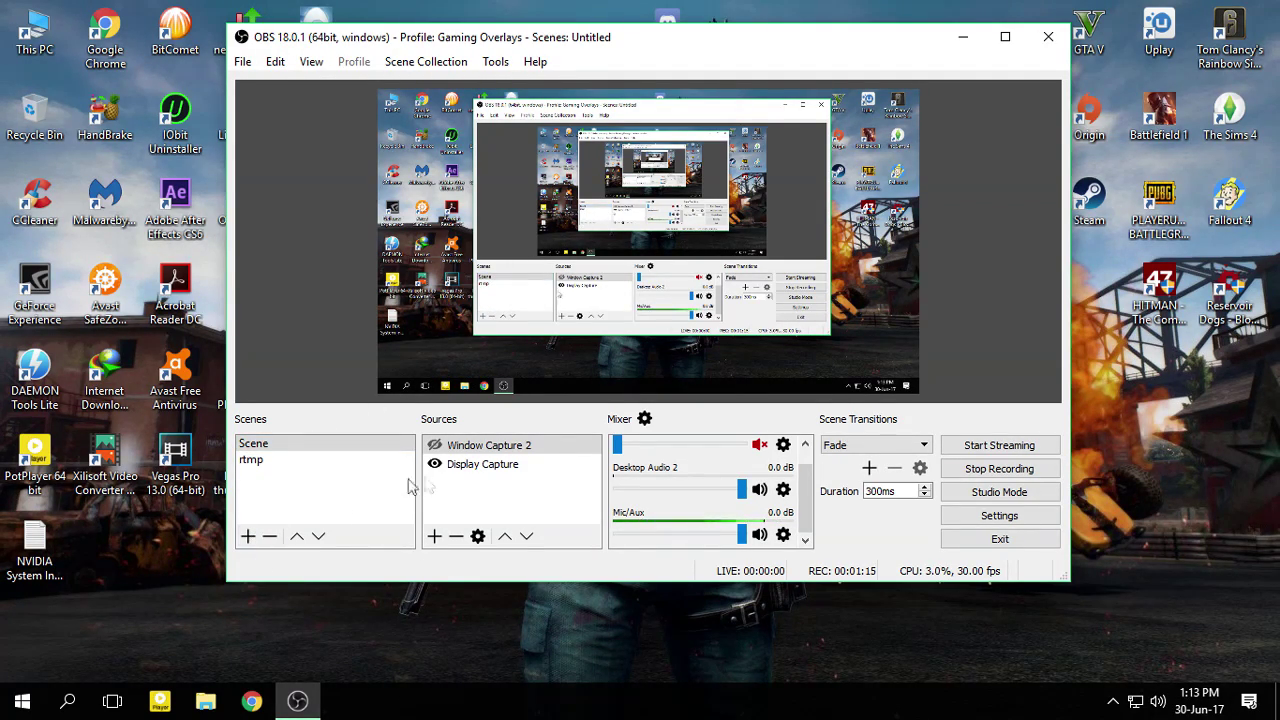
{"action": "left_click", "coordinate": [252, 538]}
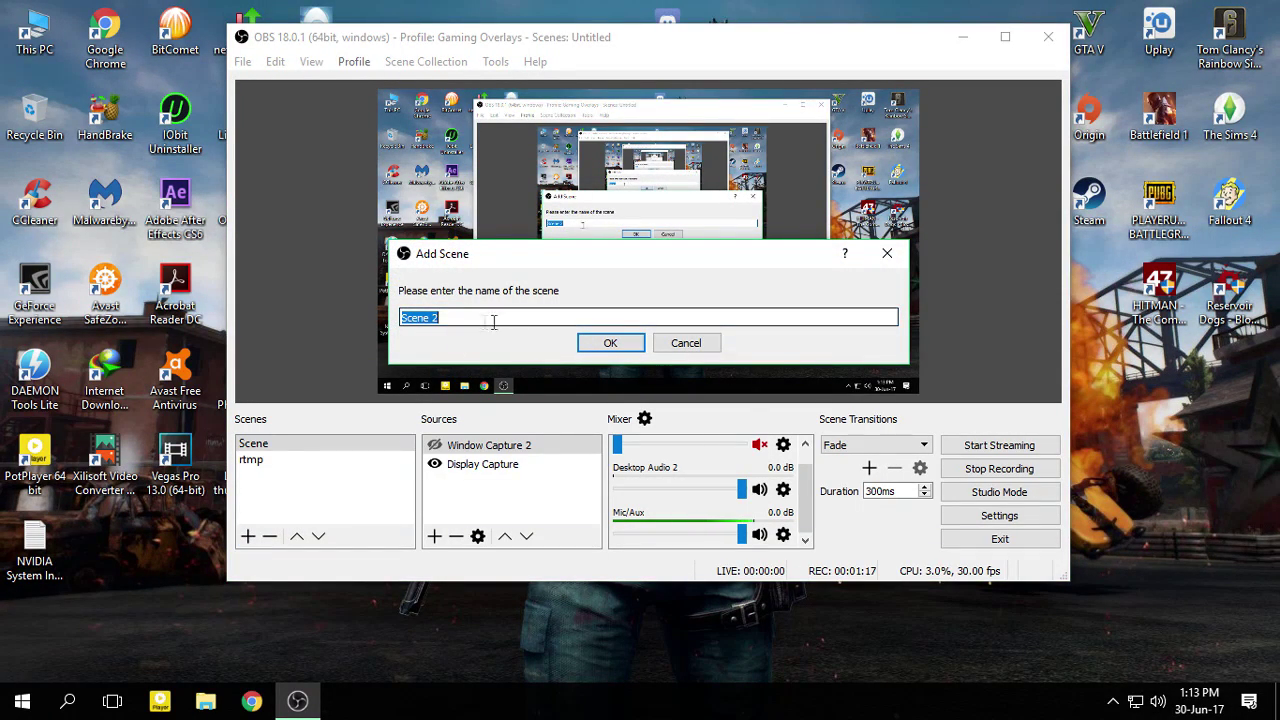
{"action": "left_click", "coordinate": [686, 343]}
{"action": "left_click", "coordinate": [440, 443]}
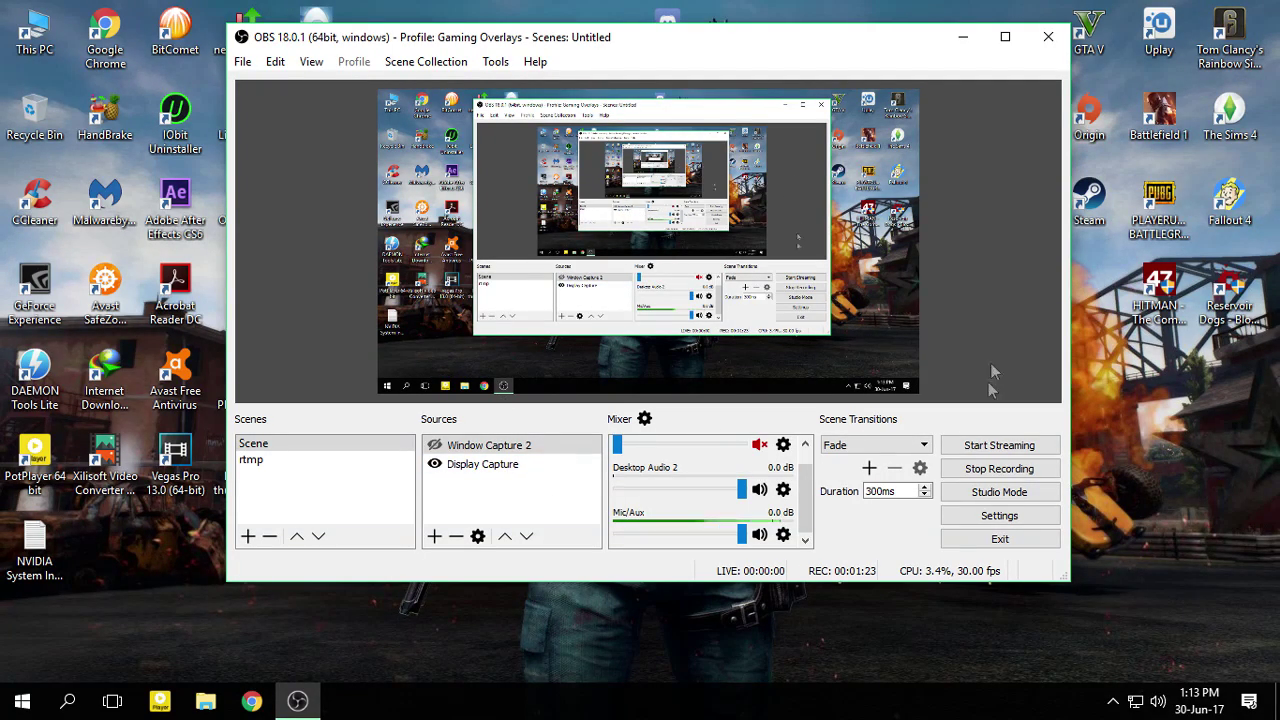
Add a Game Capture source with default properties to the gaming PC's scene.
{"action": "left_click", "coordinate": [436, 537]}
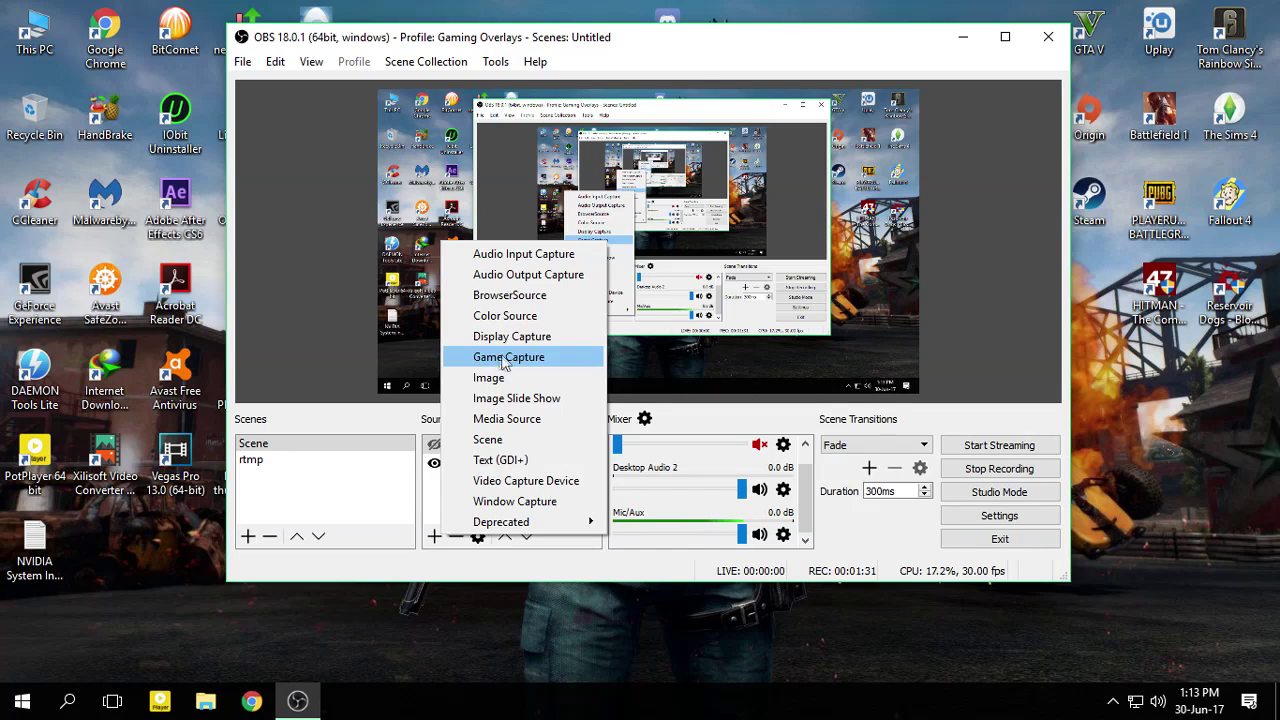
{"action": "left_click", "coordinate": [536, 358]}
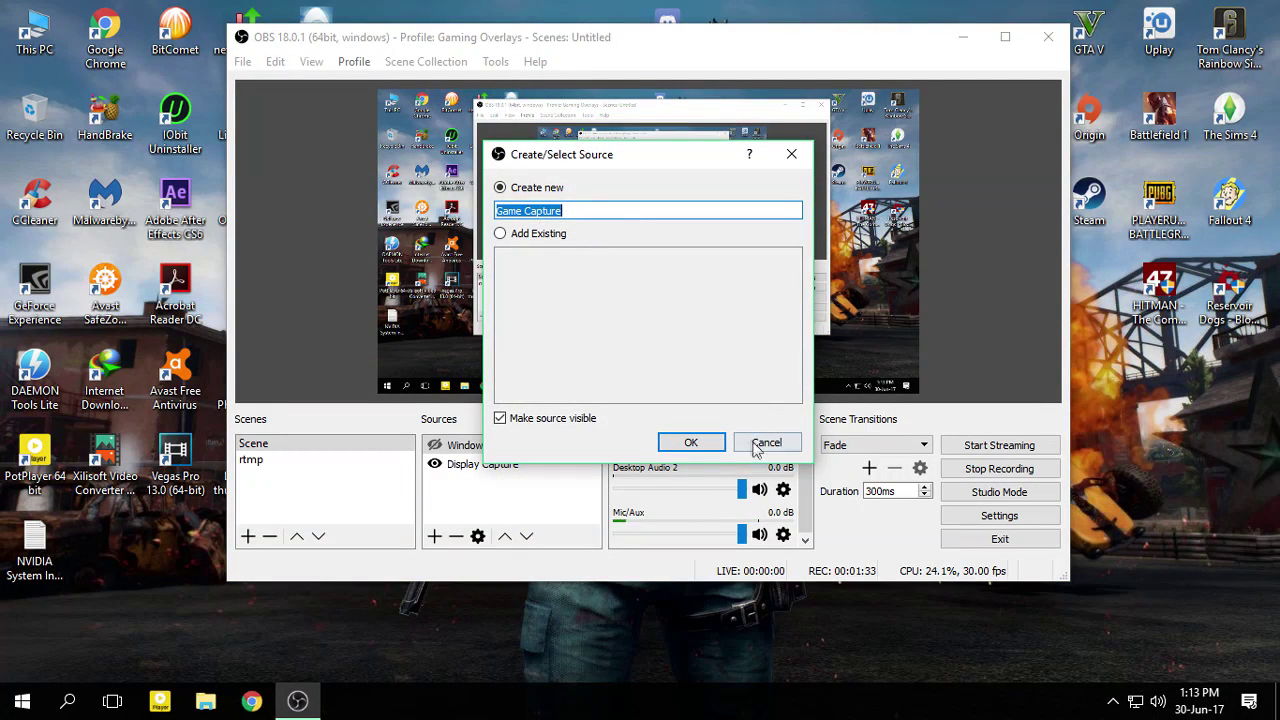
{"action": "left_click", "coordinate": [692, 443]}
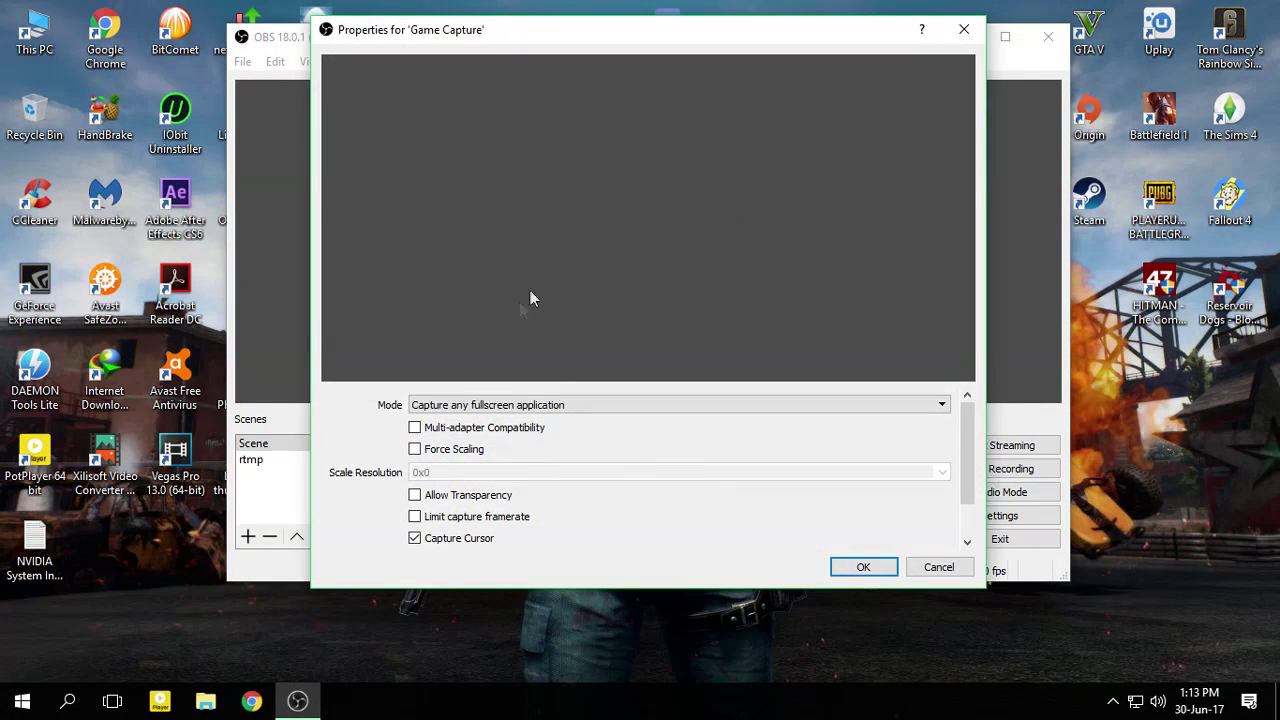
{"action": "left_click", "coordinate": [939, 569]}
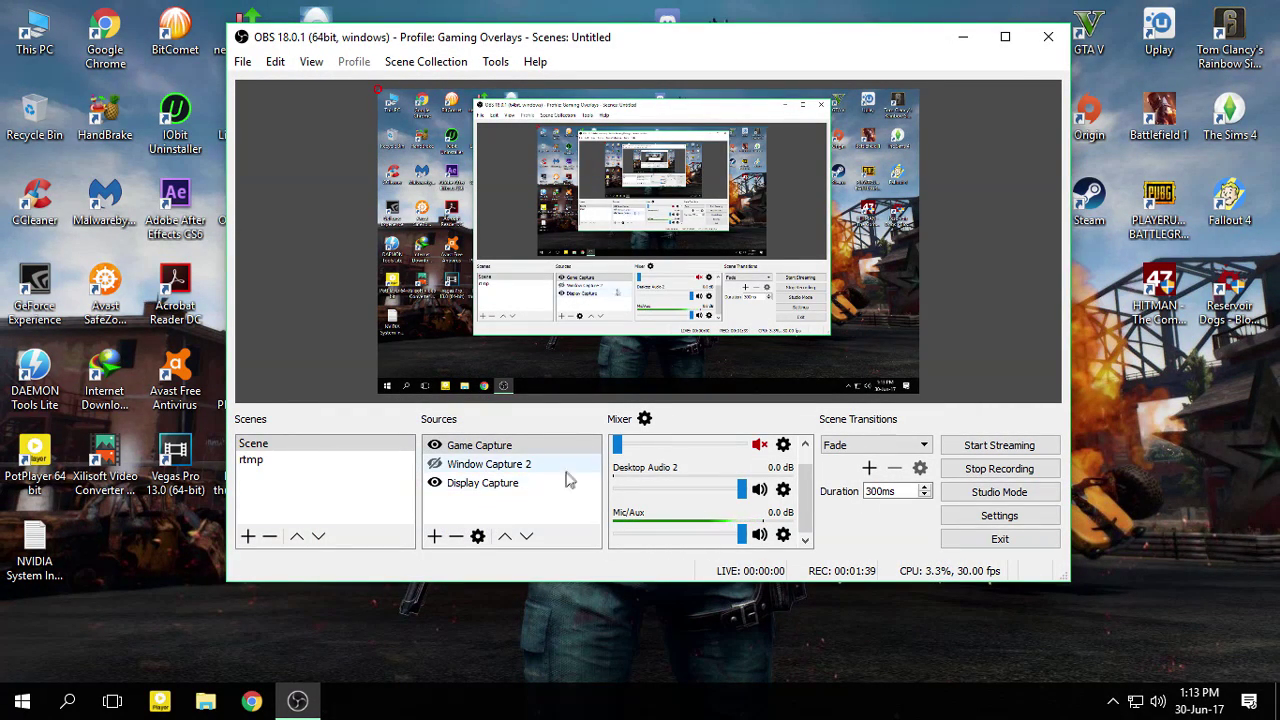
{"action": "left_click_drag", "start_coordinate": [813, 500], "coordinate": [813, 478]}
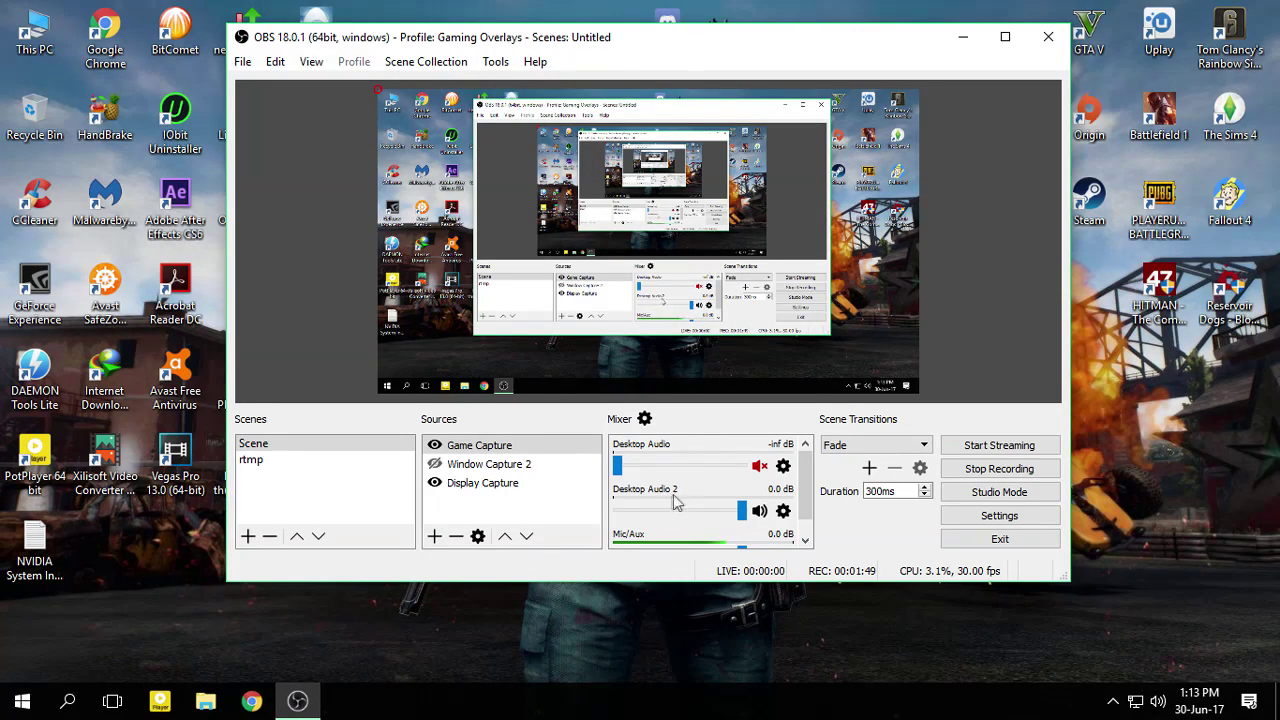
{"action": "scroll", "coordinate": [712, 502], "scroll_direction": "down", "scroll_amount": 1}
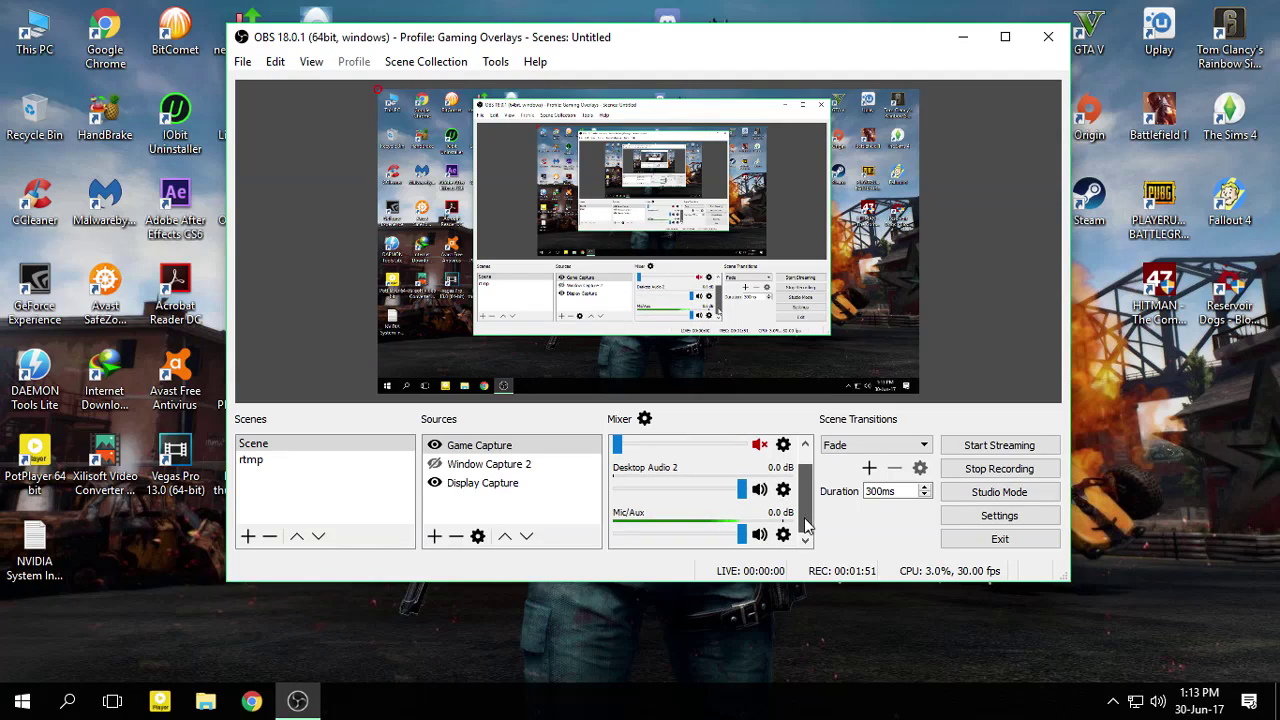